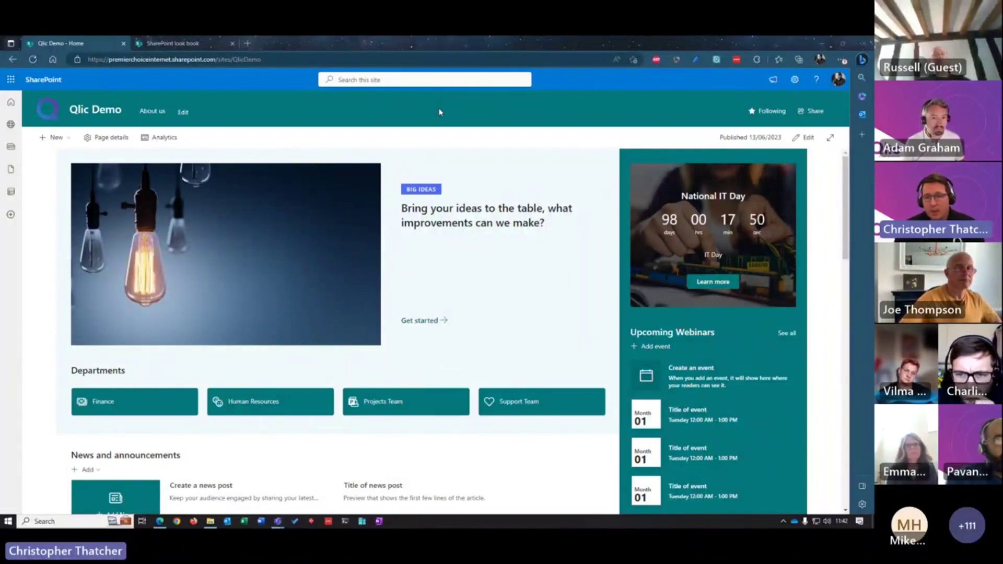
- Switch to the SharePoint look book and browse its site templates, including the Organization and Solutions categories
{"action": "scroll", "coordinate": [455, 157], "scroll_direction": "down", "scroll_amount": 2}
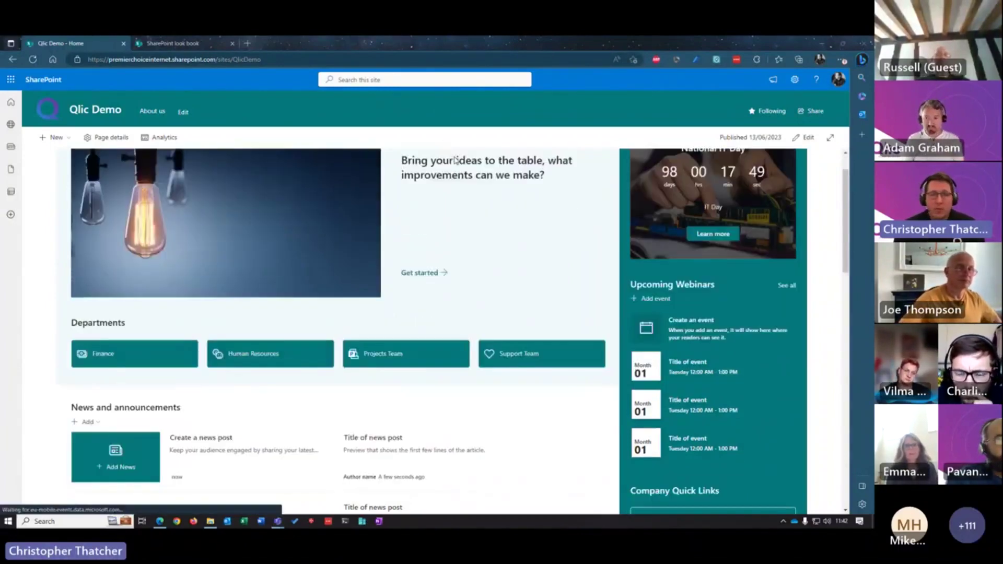
{"action": "scroll", "coordinate": [456, 193], "scroll_direction": "up", "scroll_amount": 2}
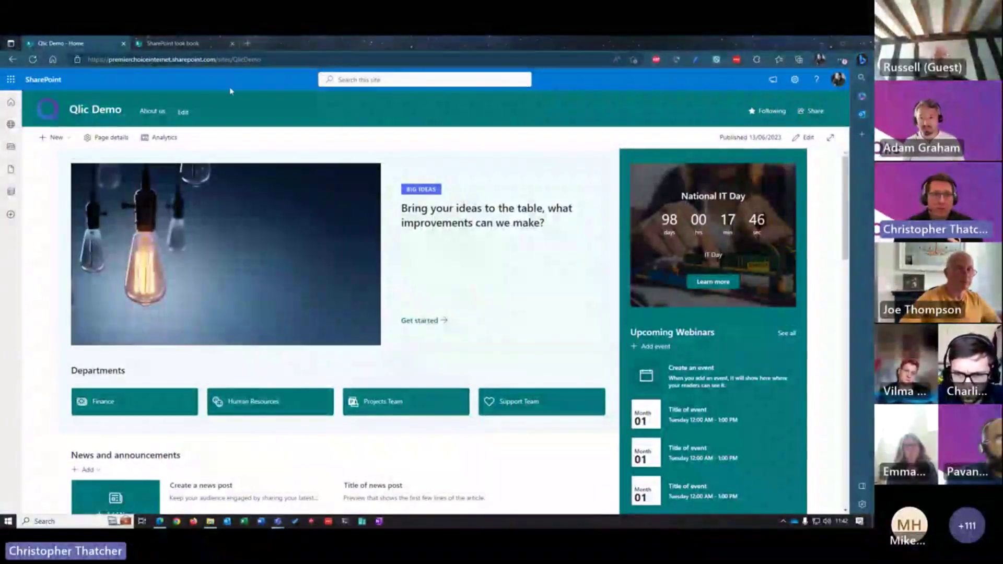
{"action": "left_click", "coordinate": [187, 44]}
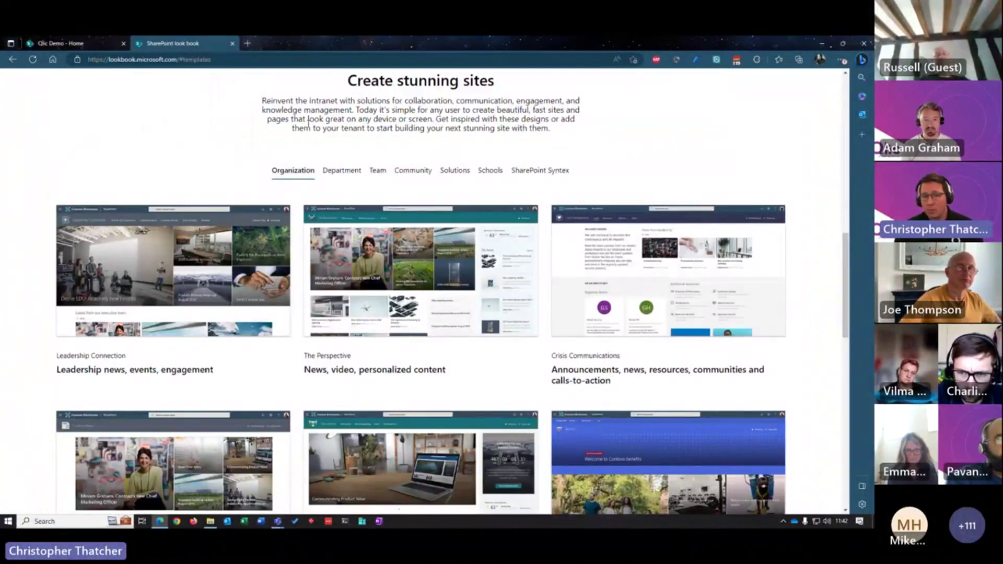
{"action": "scroll", "coordinate": [453, 263], "scroll_direction": "down", "scroll_amount": 5}
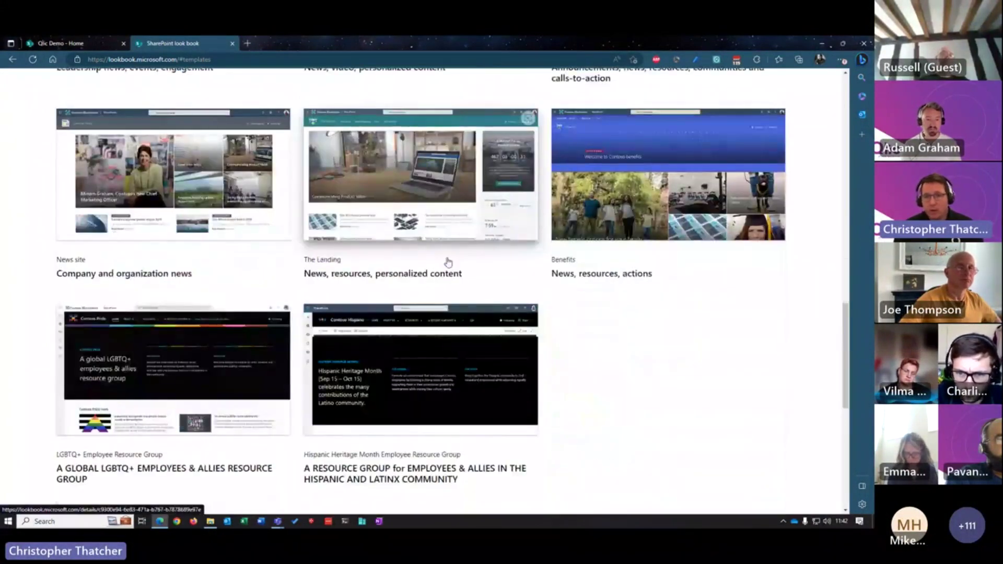
{"action": "scroll", "coordinate": [439, 269], "scroll_direction": "up", "scroll_amount": 6}
{"action": "left_click", "coordinate": [543, 304]}
{"action": "left_click", "coordinate": [457, 304]}
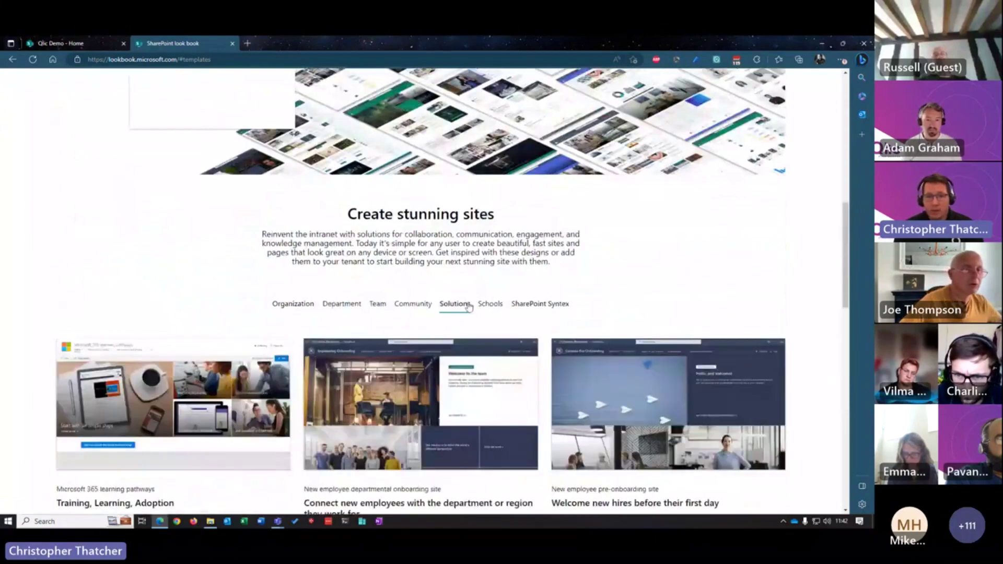
{"action": "scroll", "coordinate": [365, 321], "scroll_direction": "down", "scroll_amount": 4}
{"action": "scroll", "coordinate": [410, 319], "scroll_direction": "down", "scroll_amount": 2}
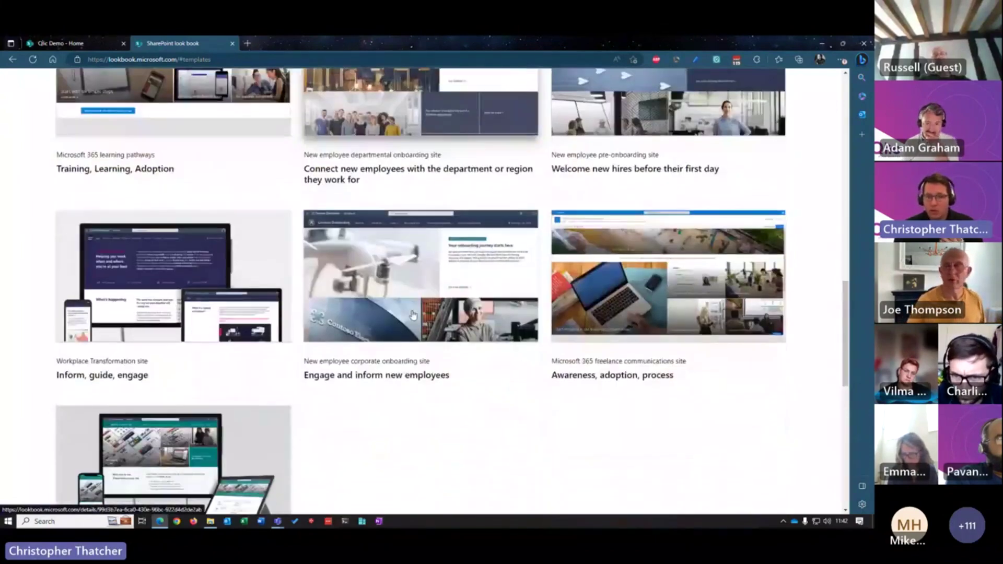
{"action": "scroll", "coordinate": [413, 315], "scroll_direction": "up", "scroll_amount": 10}
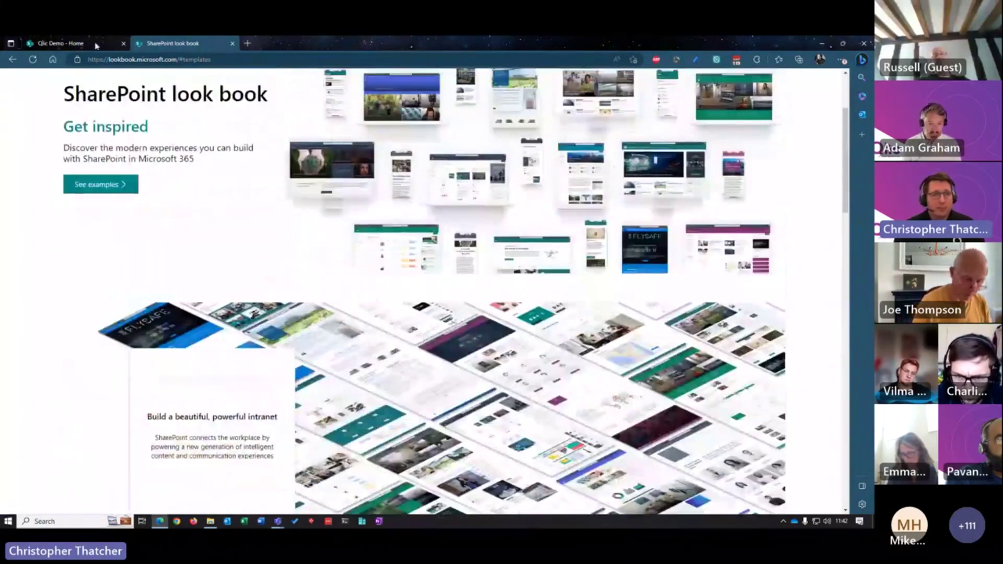
- Return to the Qlic Demo home page and examine its main sections in edit mode, from the hero to the mission area
{"action": "left_click", "coordinate": [96, 44]}
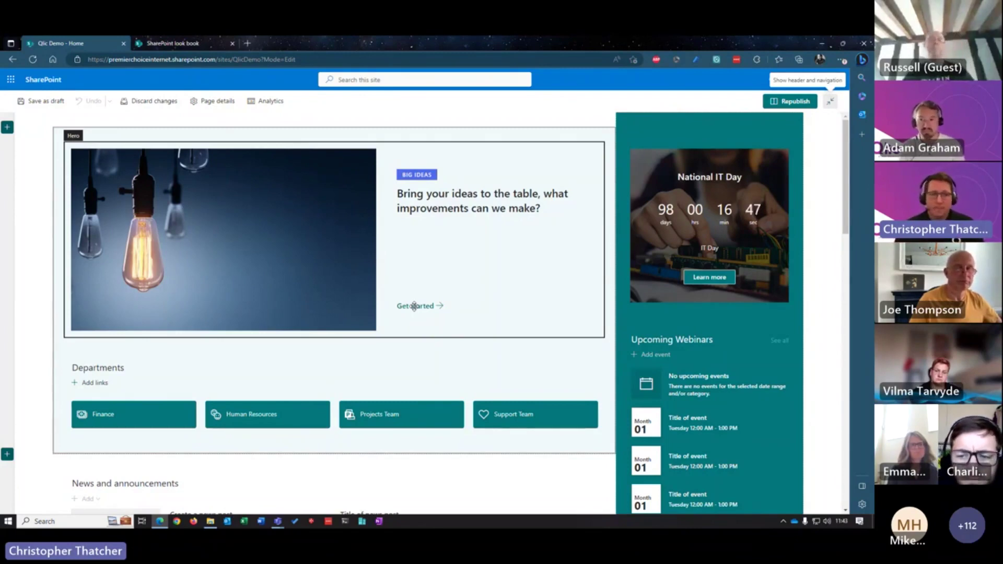
{"action": "scroll", "coordinate": [440, 230], "scroll_direction": "down", "scroll_amount": 1}
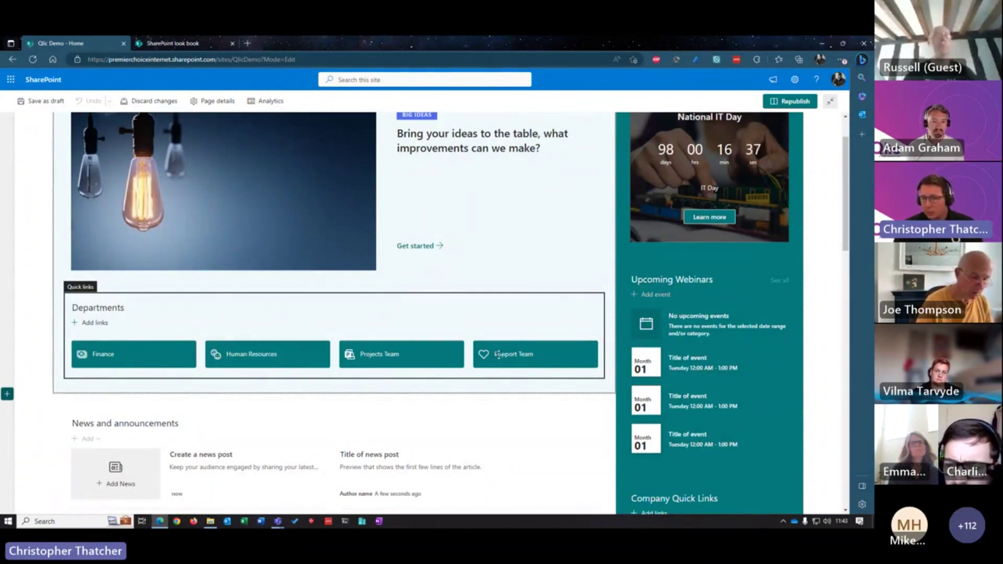
{"action": "scroll", "coordinate": [345, 317], "scroll_direction": "down", "scroll_amount": 5}
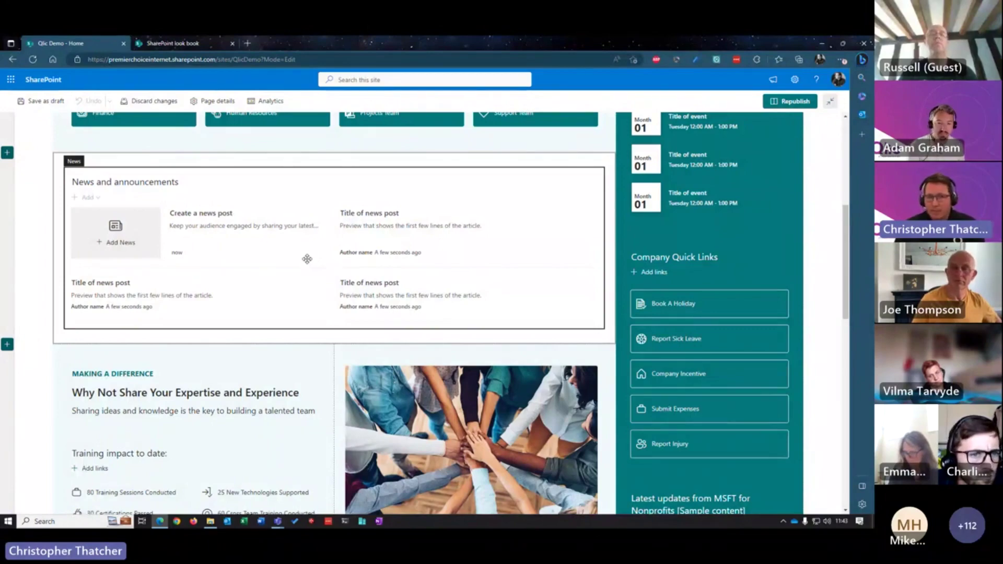
{"action": "scroll", "coordinate": [307, 260], "scroll_direction": "down", "scroll_amount": 3}
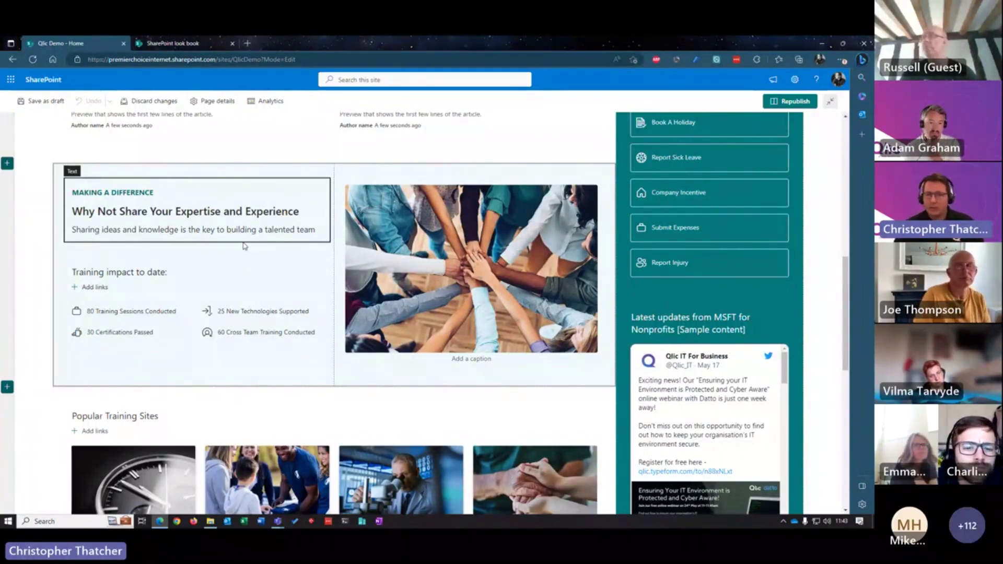
{"action": "scroll", "coordinate": [243, 246], "scroll_direction": "down", "scroll_amount": 4}
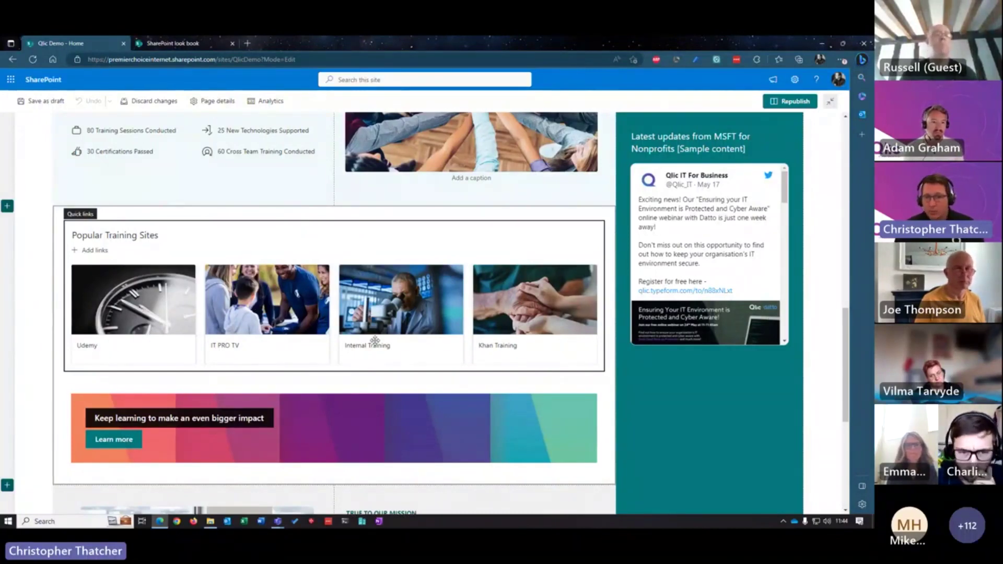
{"action": "scroll", "coordinate": [379, 329], "scroll_direction": "down", "scroll_amount": 1}
{"action": "scroll", "coordinate": [380, 328], "scroll_direction": "down", "scroll_amount": 3}
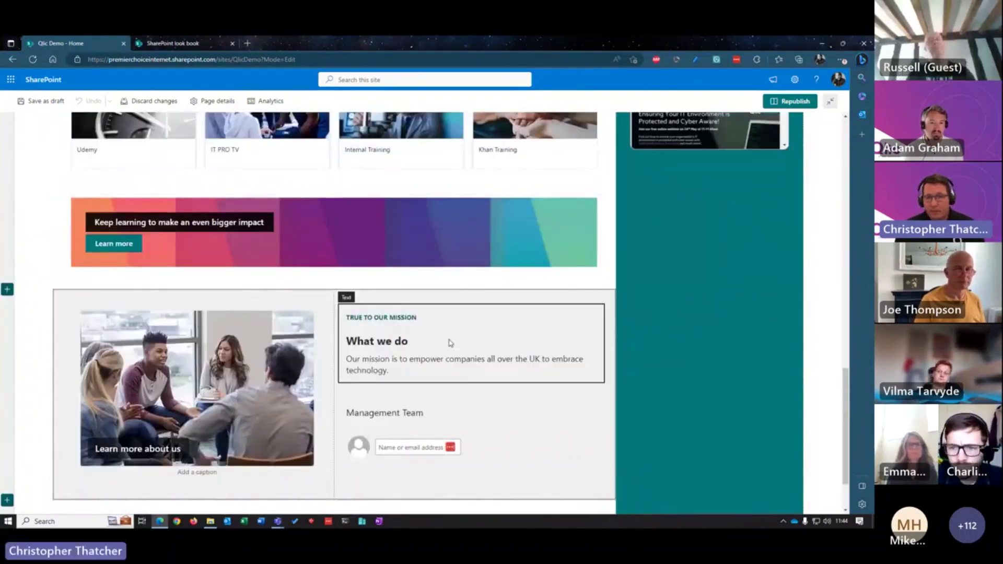
{"action": "scroll", "coordinate": [382, 389], "scroll_direction": "up", "scroll_amount": 3}
{"action": "scroll", "coordinate": [382, 392], "scroll_direction": "up", "scroll_amount": 3}
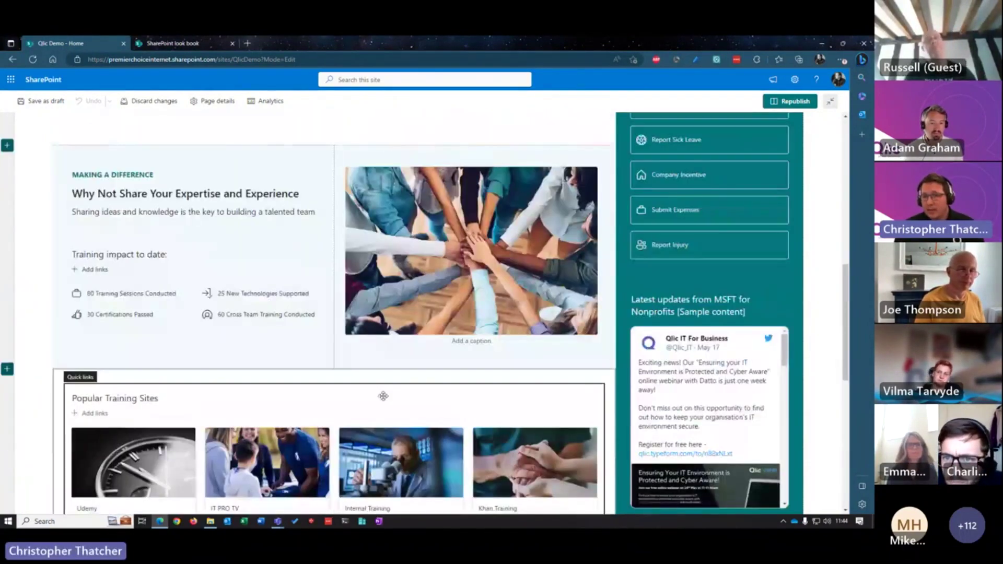
{"action": "scroll", "coordinate": [383, 397], "scroll_direction": "up", "scroll_amount": 5}
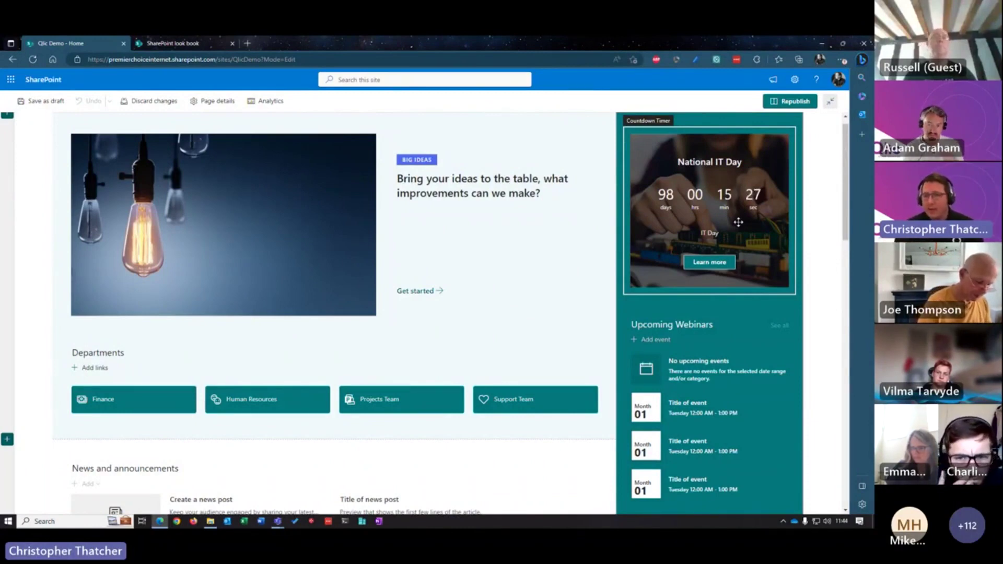
- Review the home page's countdown timer, webinars and company quick links, and leave edit mode by discarding changes
{"action": "scroll", "coordinate": [737, 220], "scroll_direction": "down", "scroll_amount": 2}
{"action": "scroll", "coordinate": [731, 203], "scroll_direction": "up", "scroll_amount": 2}
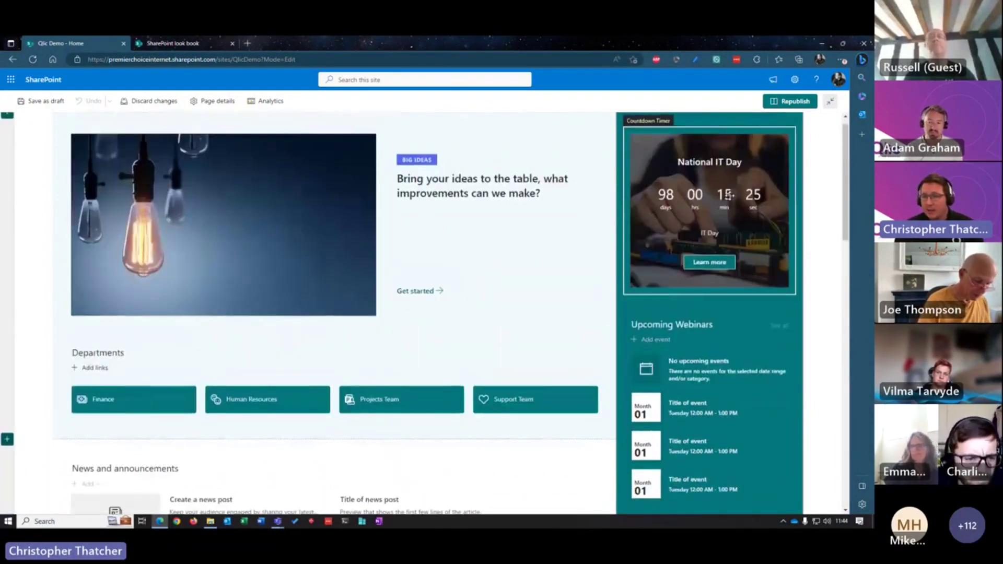
{"action": "scroll", "coordinate": [731, 195], "scroll_direction": "down", "scroll_amount": 1}
{"action": "scroll", "coordinate": [748, 197], "scroll_direction": "down", "scroll_amount": 2}
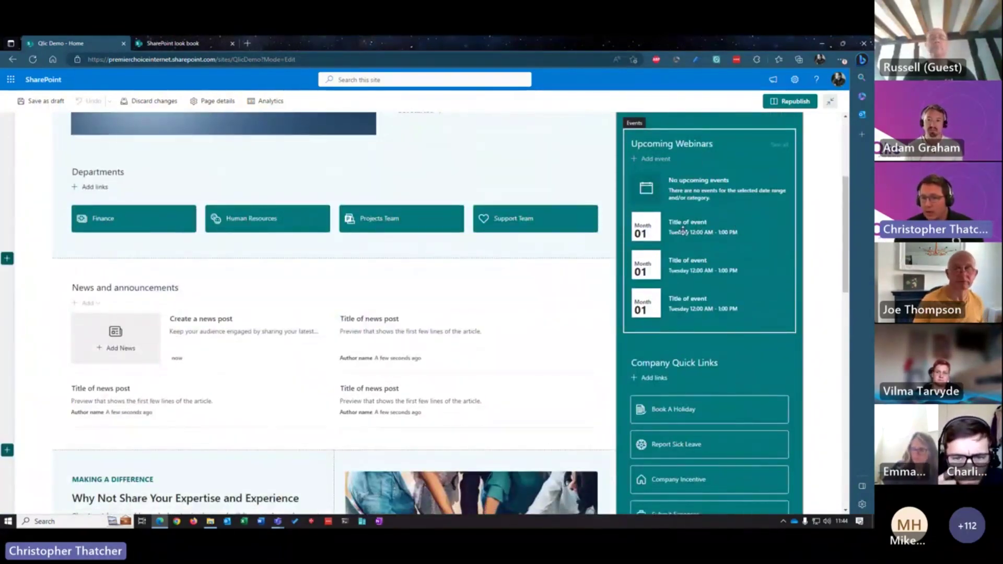
{"action": "scroll", "coordinate": [683, 230], "scroll_direction": "down", "scroll_amount": 3}
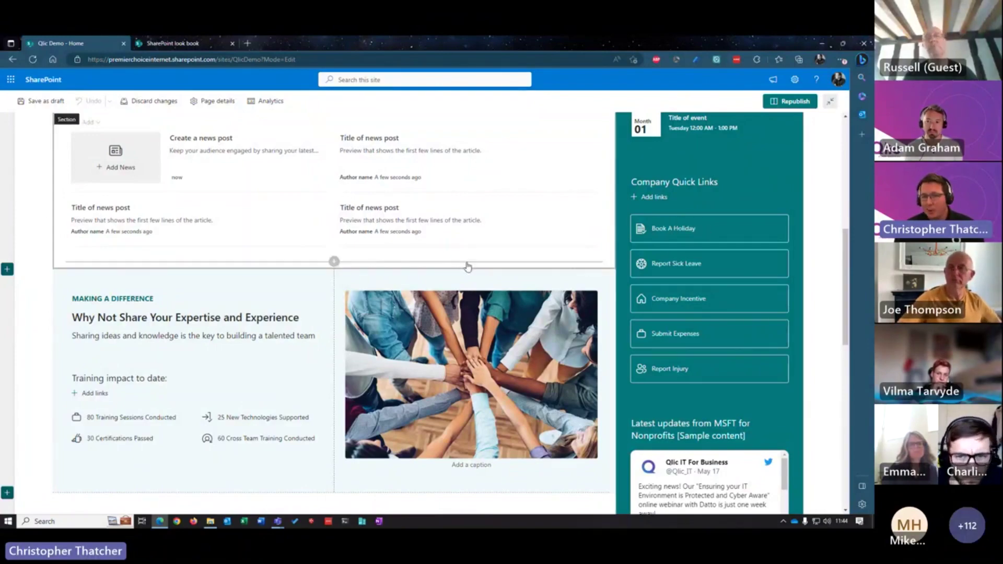
{"action": "scroll", "coordinate": [442, 308], "scroll_direction": "up", "scroll_amount": 2}
{"action": "scroll", "coordinate": [418, 334], "scroll_direction": "up", "scroll_amount": 7}
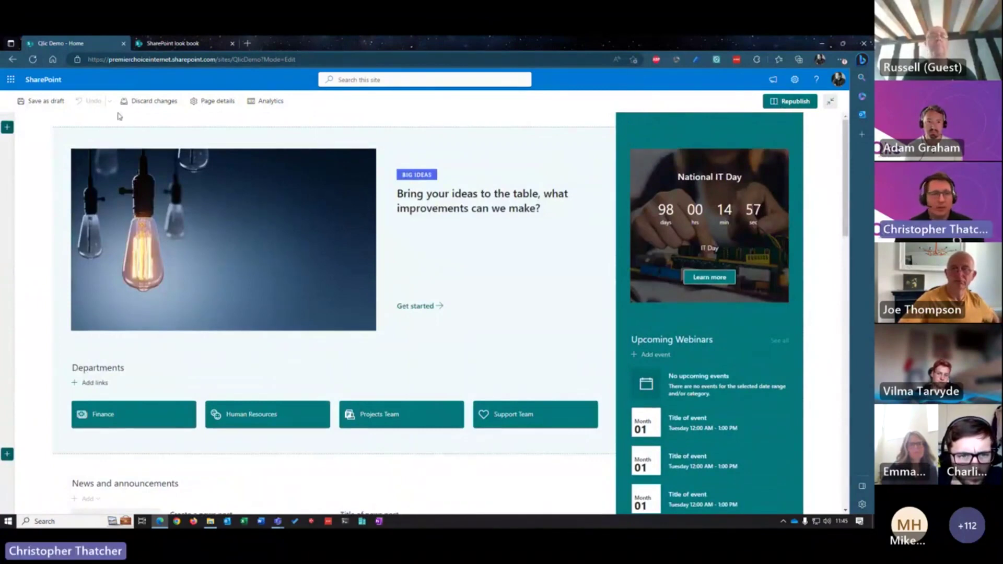
{"action": "left_click", "coordinate": [150, 103]}
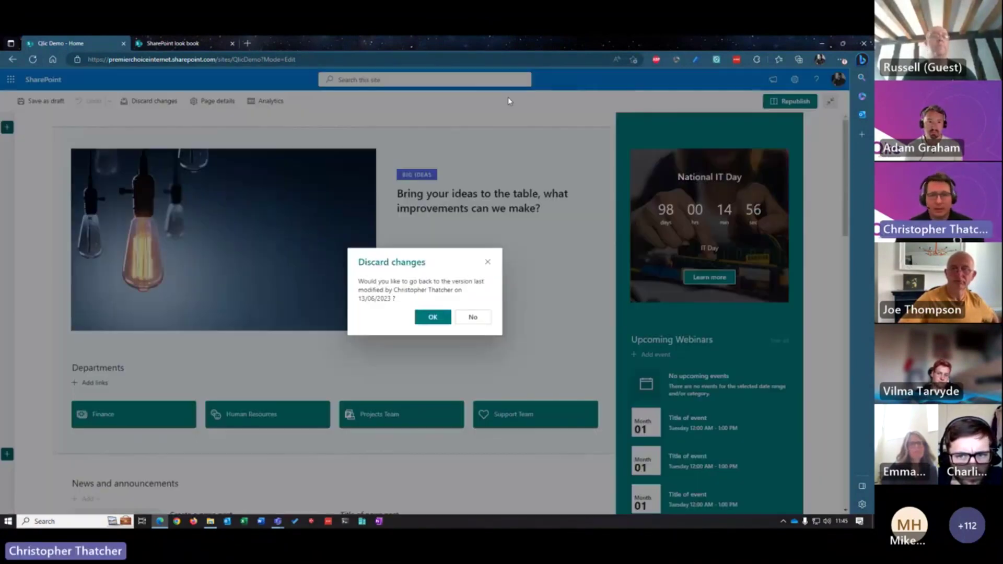
{"action": "left_click", "coordinate": [433, 317]}
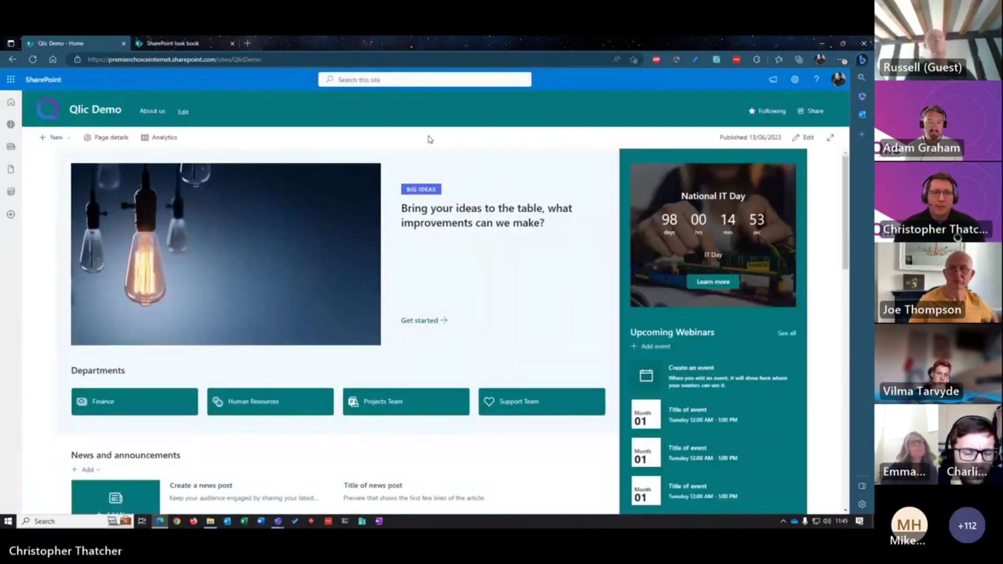
- Open the Finance Department page and examine its training banners, document libraries, news, support links and Funds for 2023 chart
{"action": "left_click", "coordinate": [114, 403]}
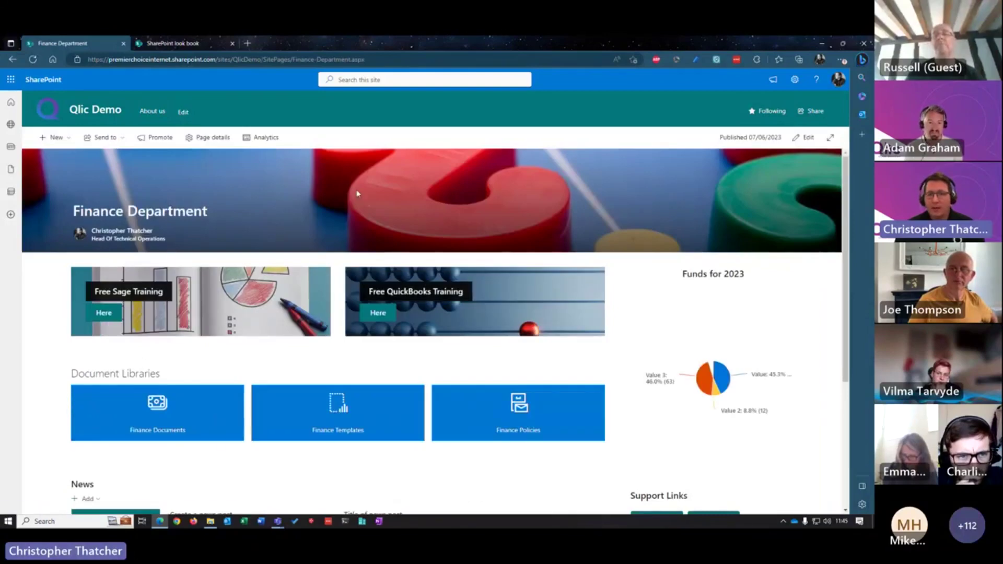
{"action": "scroll", "coordinate": [398, 177], "scroll_direction": "down", "scroll_amount": 1}
{"action": "scroll", "coordinate": [401, 177], "scroll_direction": "down", "scroll_amount": 2}
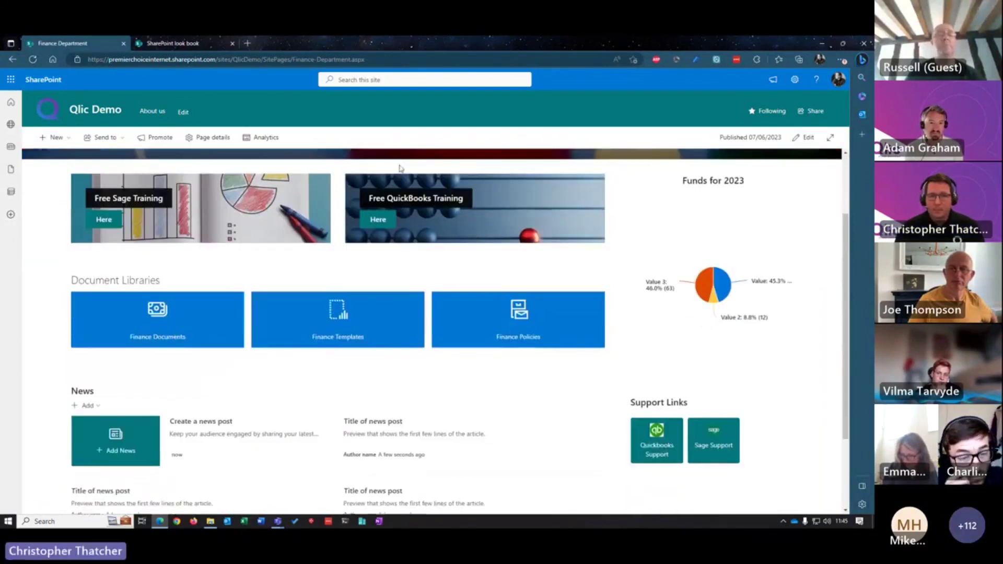
{"action": "scroll", "coordinate": [396, 218], "scroll_direction": "up", "scroll_amount": 2}
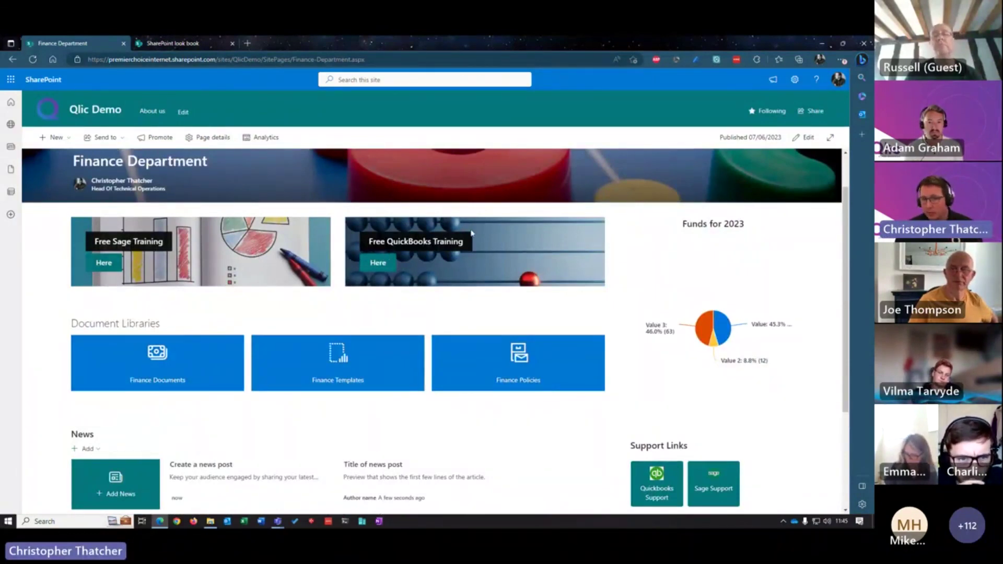
{"action": "scroll", "coordinate": [316, 239], "scroll_direction": "down", "scroll_amount": 2}
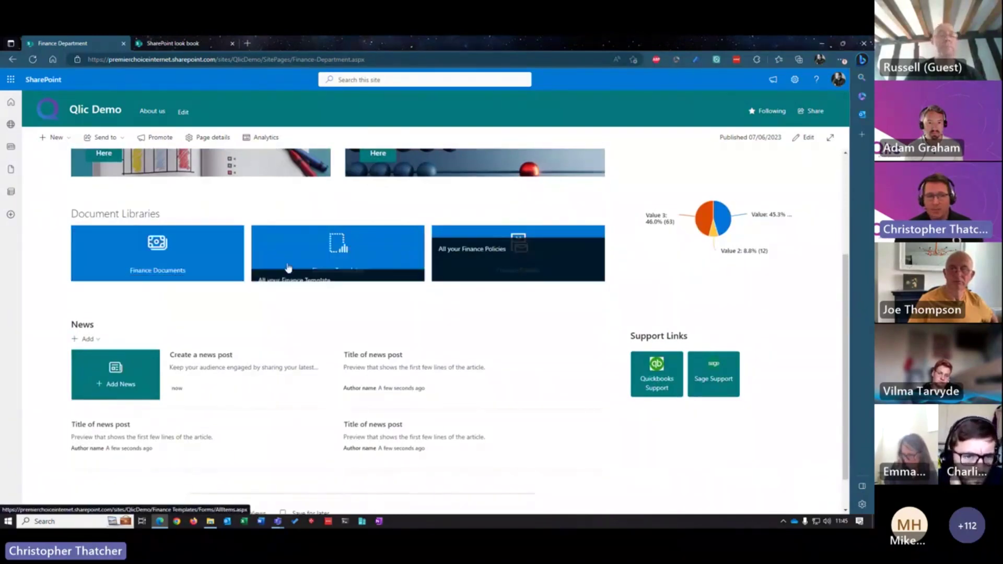
{"action": "scroll", "coordinate": [344, 318], "scroll_direction": "down", "scroll_amount": 1}
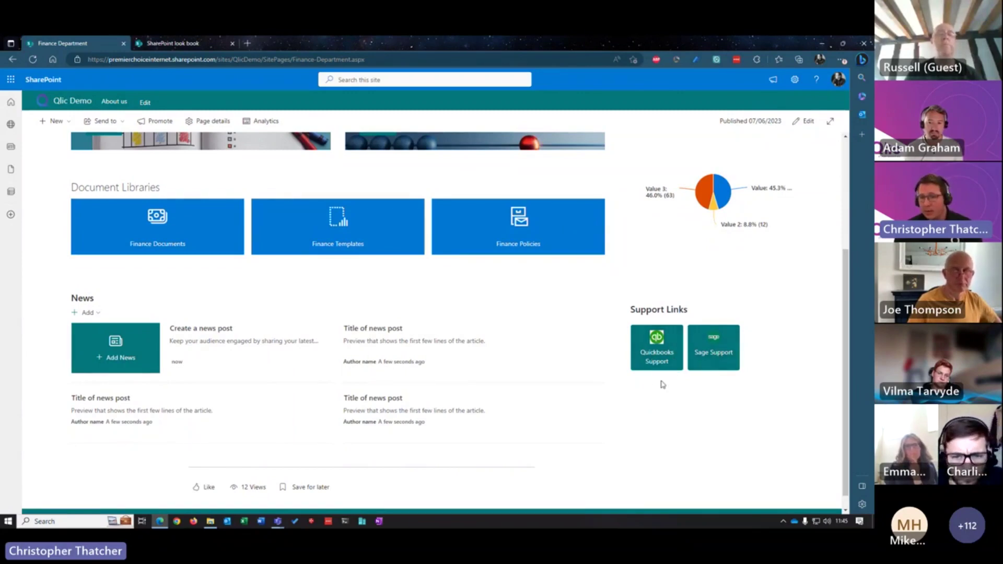
{"action": "scroll", "coordinate": [703, 361], "scroll_direction": "up", "scroll_amount": 4}
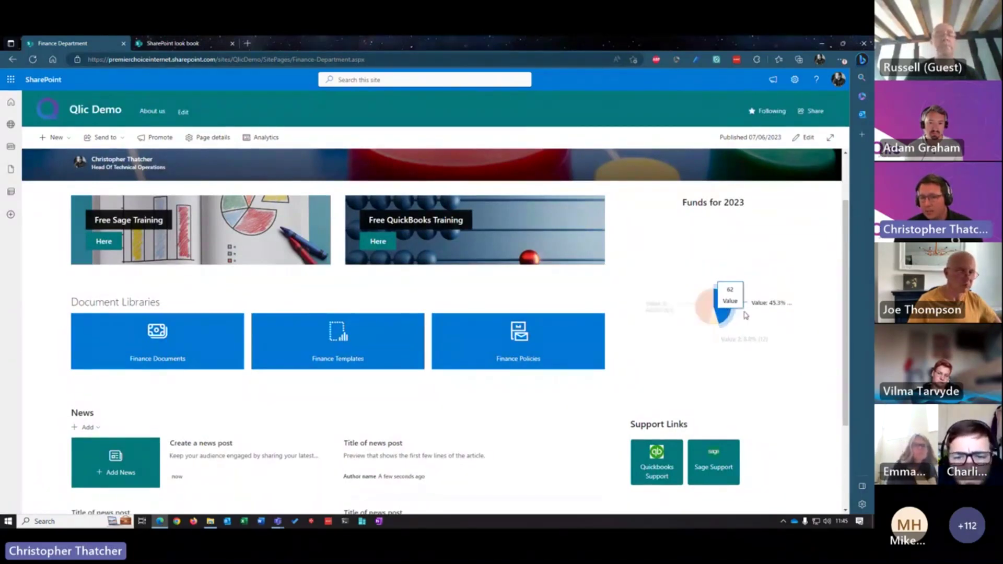
{"action": "mouse_move", "coordinate": [702, 280]}
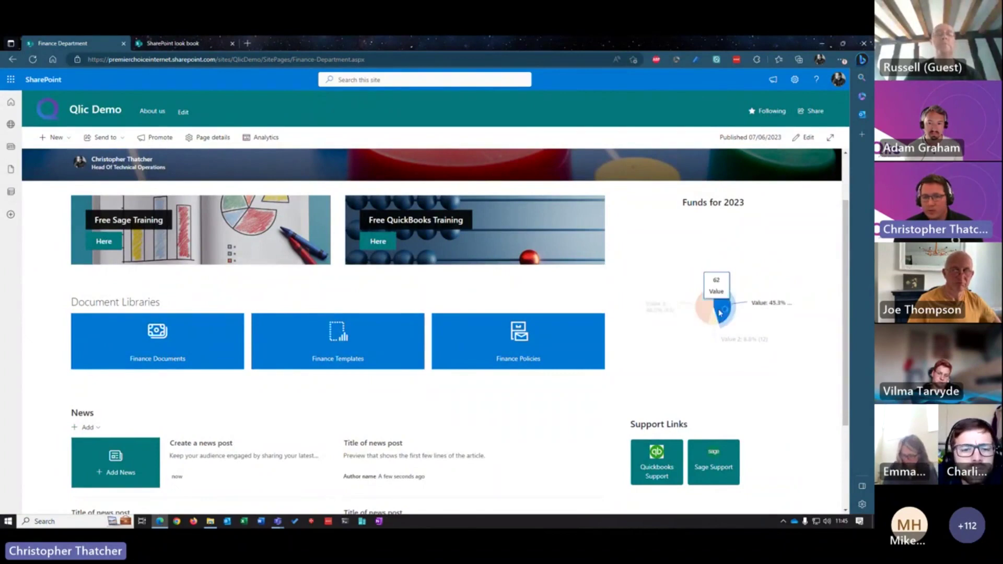
{"action": "scroll", "coordinate": [365, 302], "scroll_direction": "down", "scroll_amount": 3}
{"action": "scroll", "coordinate": [320, 396], "scroll_direction": "up", "scroll_amount": 3}
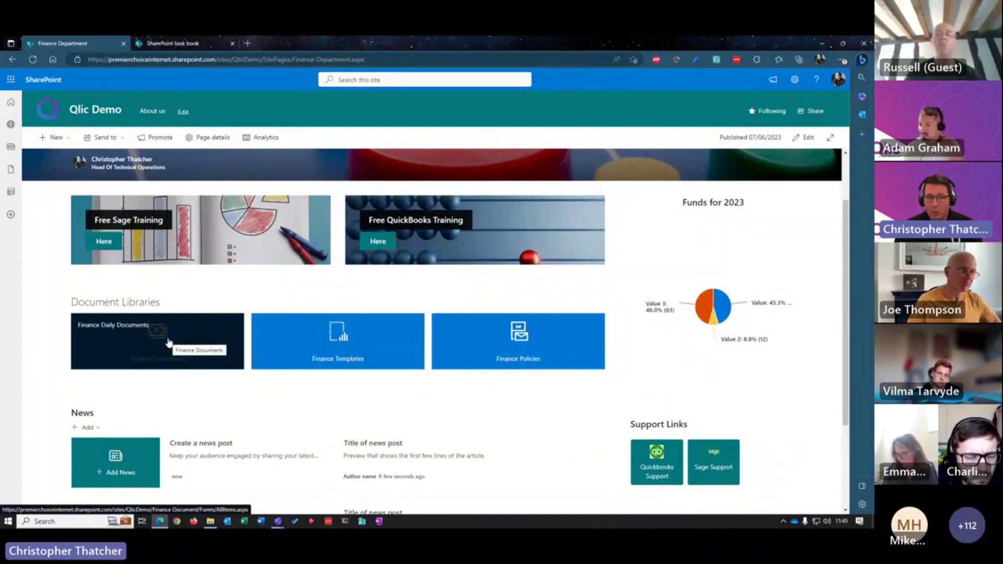
- Open the Finance 1.xlsx workbook from Finance Folder 1 in the Finance Documents library
{"action": "left_click", "coordinate": [169, 343]}
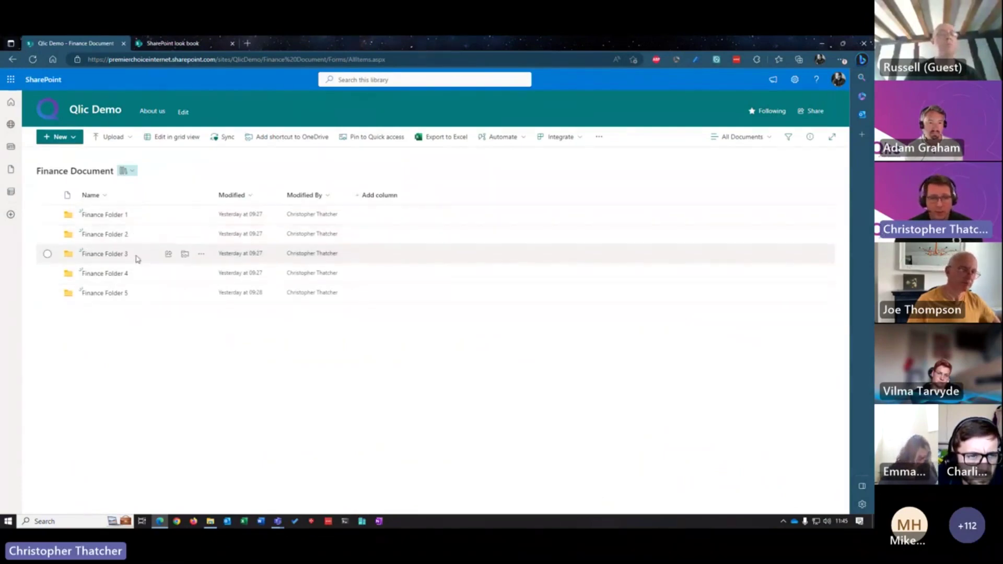
{"action": "left_click", "coordinate": [113, 215]}
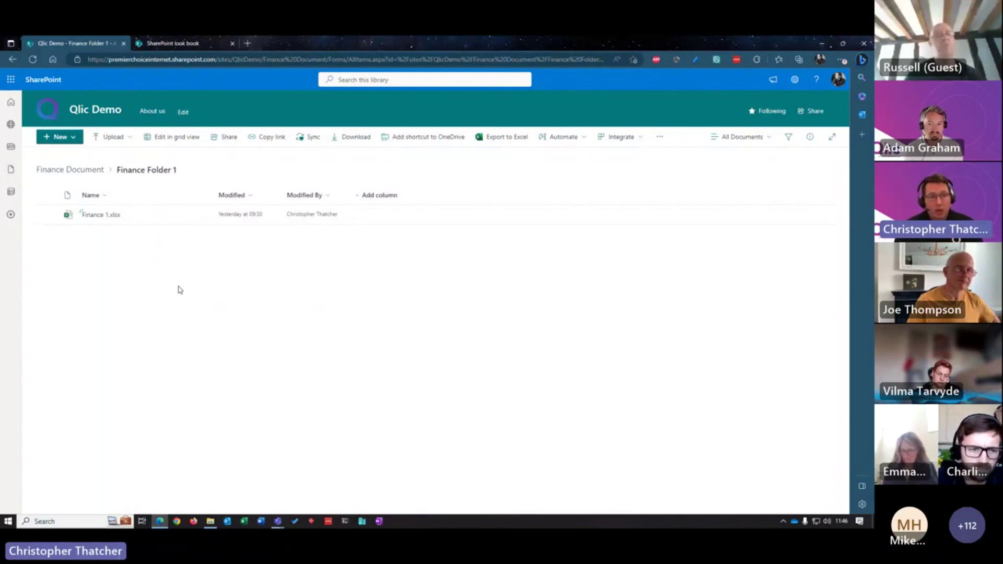
{"action": "left_click", "coordinate": [100, 215]}
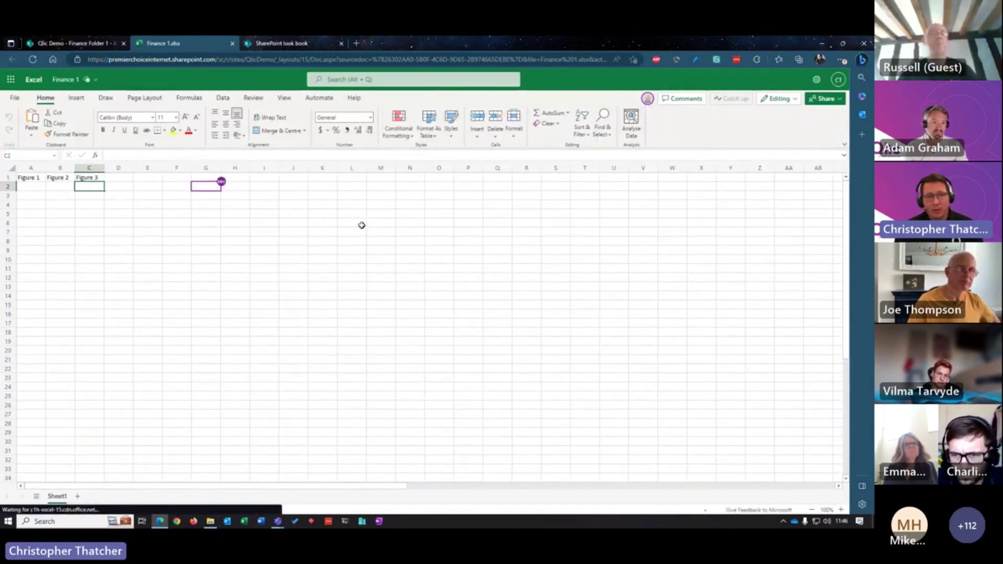
- Enter the sample text "lfgjslkdflksd" in cell C3 of the shared workbook and start editing cell D6
{"action": "left_click", "coordinate": [148, 187]}
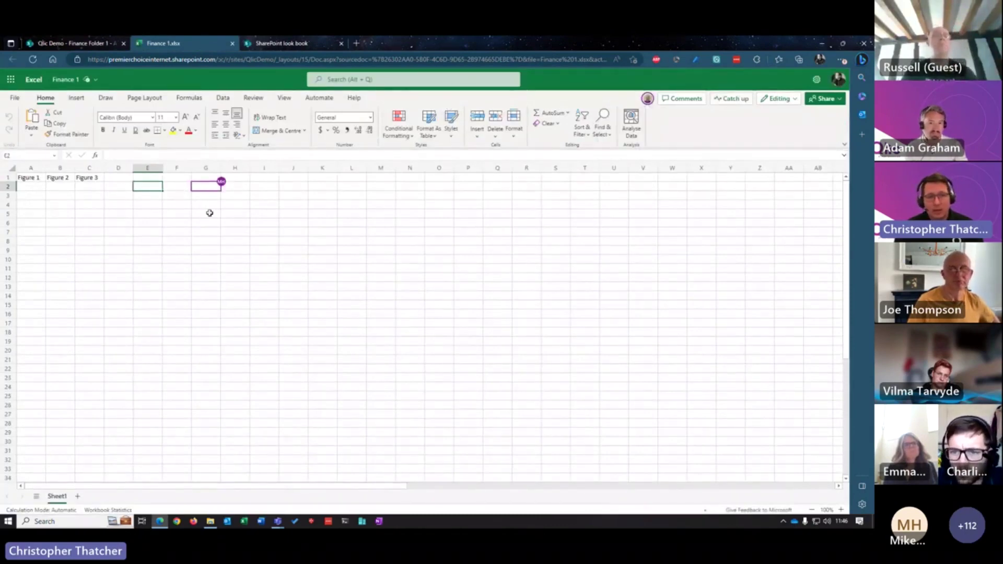
{"action": "key", "text": "Down"}
{"action": "key", "text": "Down"}
{"action": "key", "text": "Down"}
{"action": "left_click", "coordinate": [92, 194]}
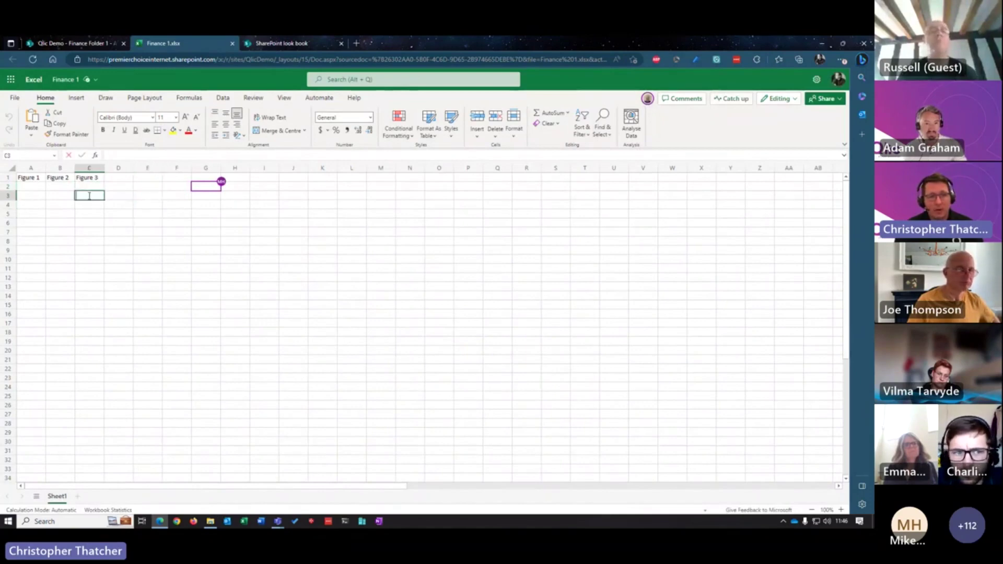
{"action": "type", "text": "lfgjslkdflksd"}
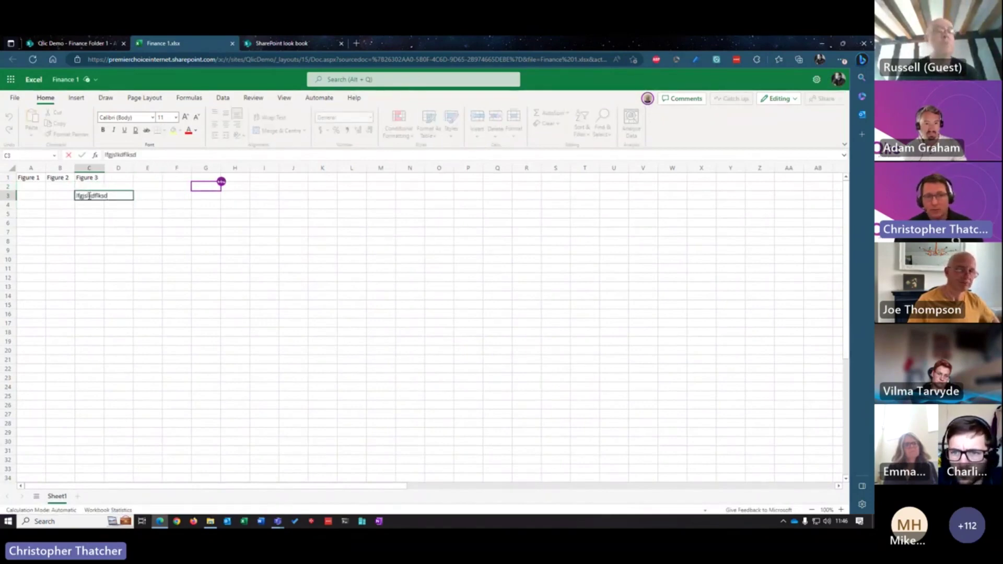
{"action": "left_click", "coordinate": [87, 215]}
{"action": "left_click", "coordinate": [125, 226]}
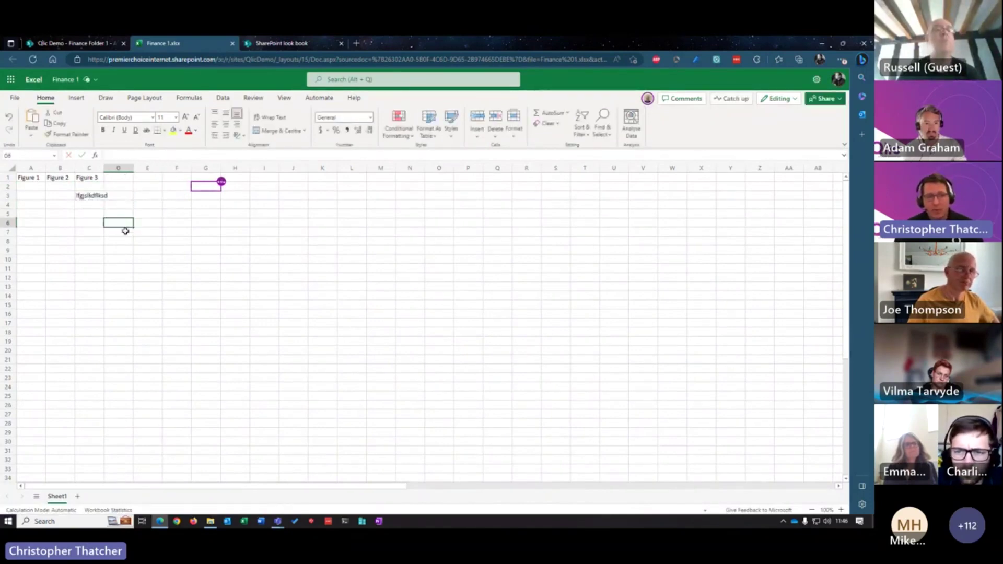
{"action": "double_click", "coordinate": [122, 223]}
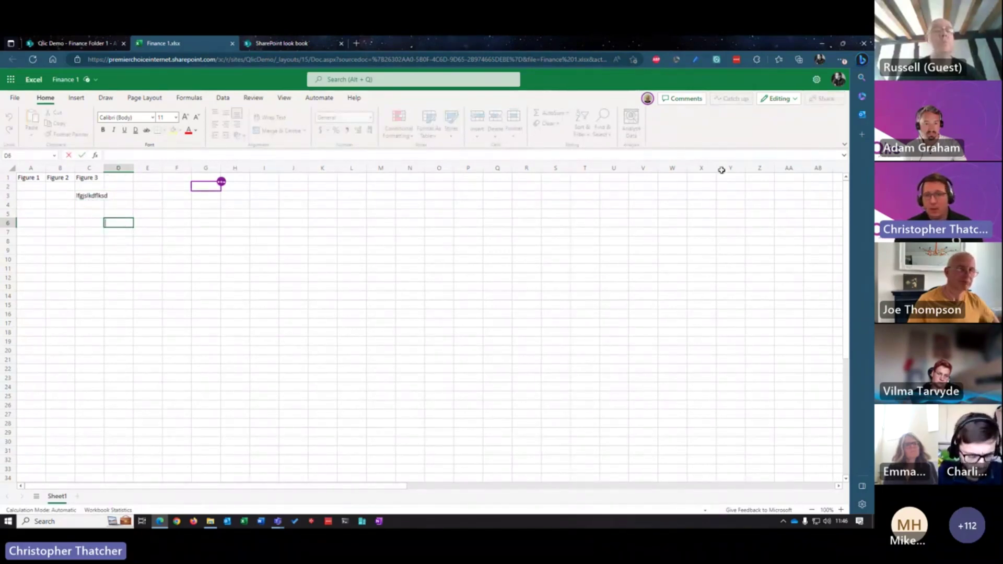
- Check the workbook's co-editor details, comments and sharing options, and close the workbook to return to Finance Folder 1
{"action": "left_click", "coordinate": [647, 98]}
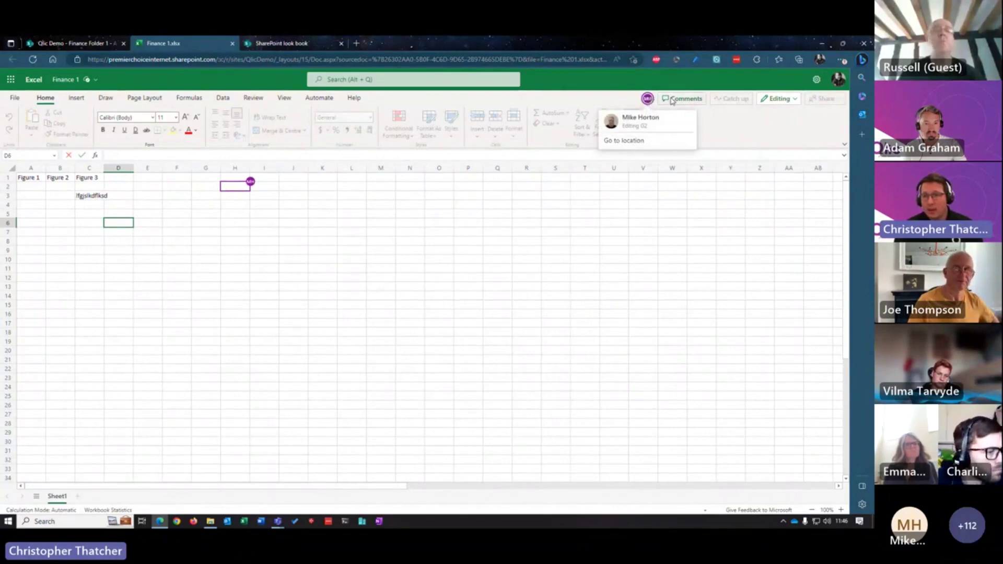
{"action": "left_click", "coordinate": [673, 99]}
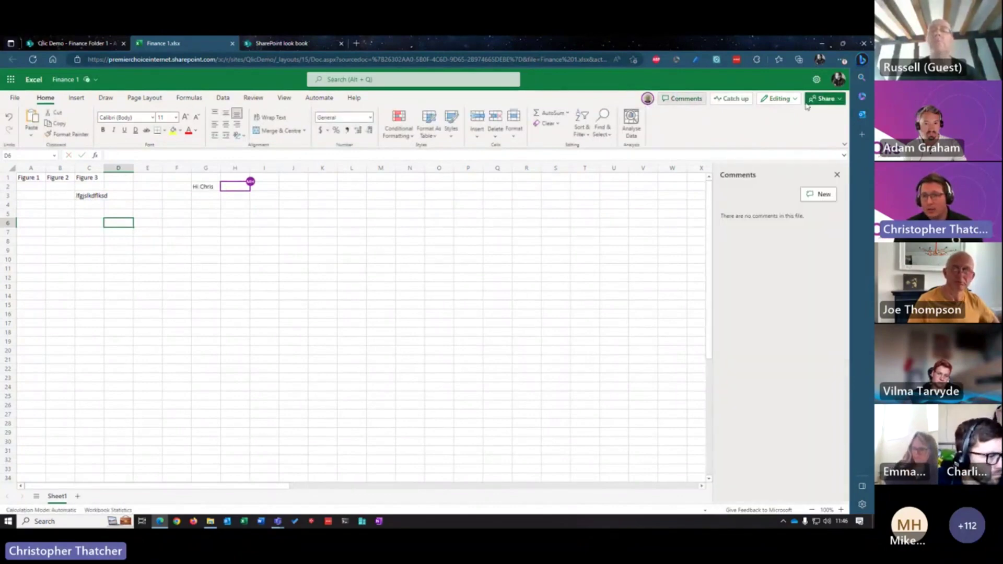
{"action": "left_click", "coordinate": [835, 99]}
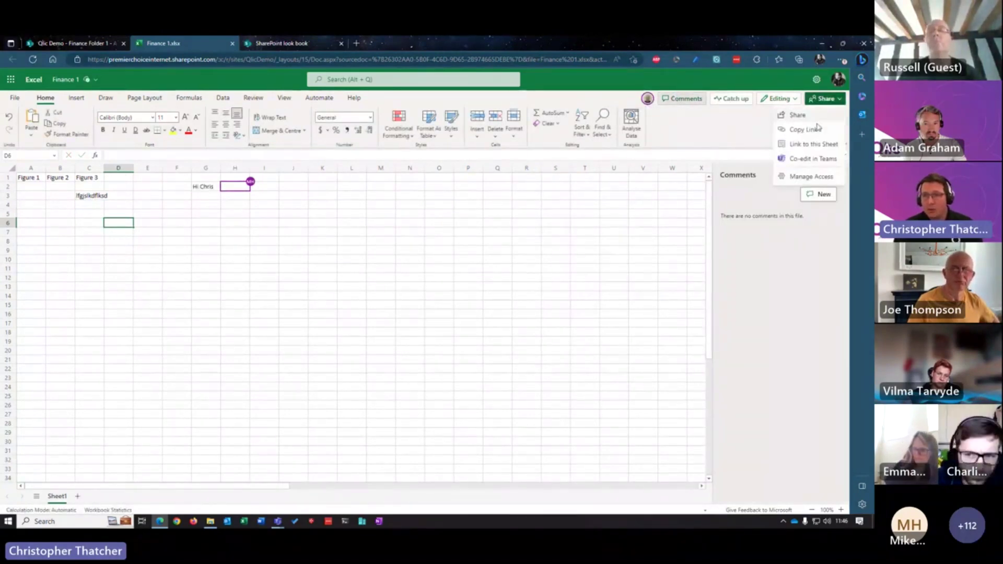
{"action": "left_click", "coordinate": [800, 115]}
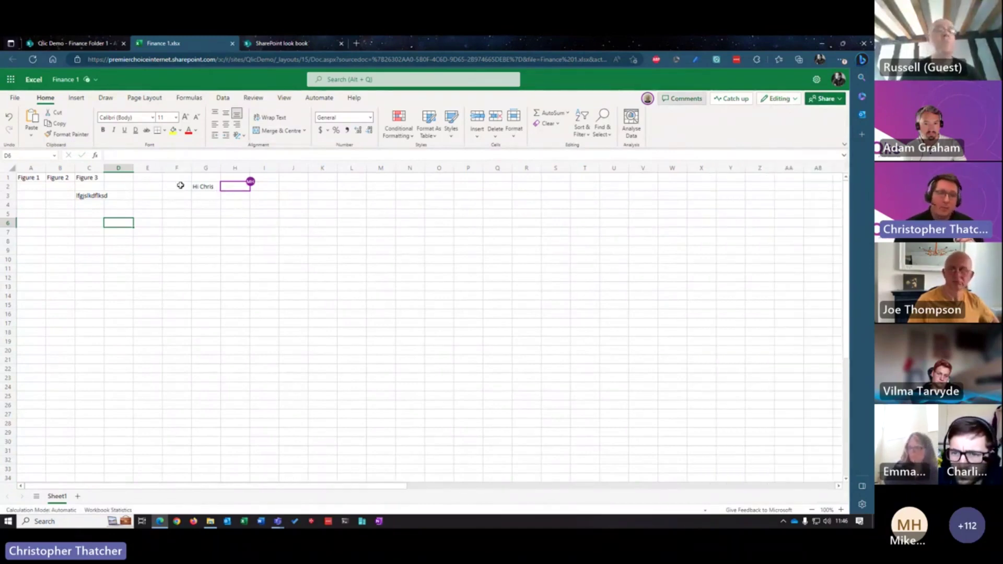
{"action": "left_click", "coordinate": [232, 44]}
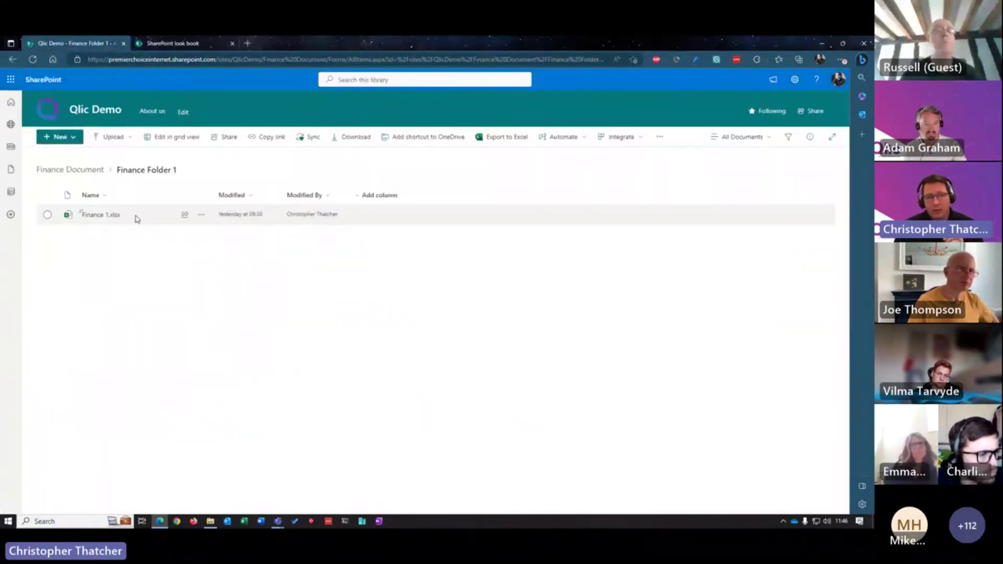
- Examine the version history of Finance 1.xlsx and the actions available for version 3.1, and close the history
{"action": "left_click", "coordinate": [47, 214]}
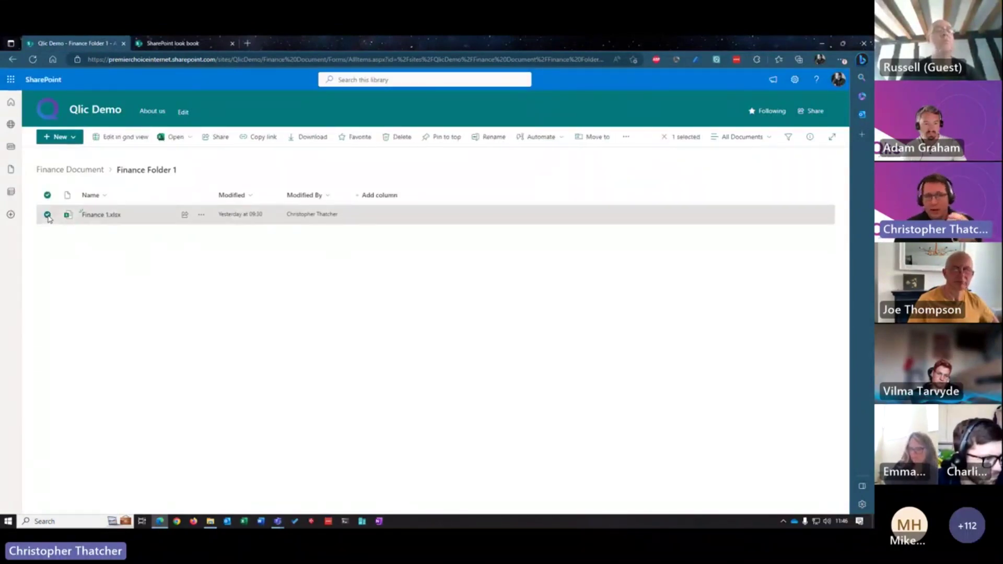
{"action": "left_click", "coordinate": [201, 215]}
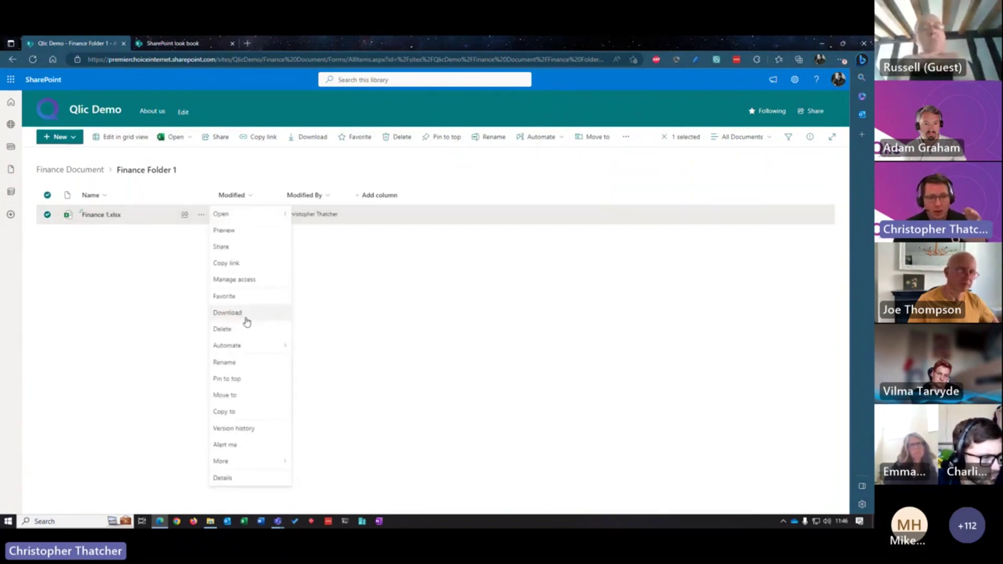
{"action": "left_click", "coordinate": [247, 428]}
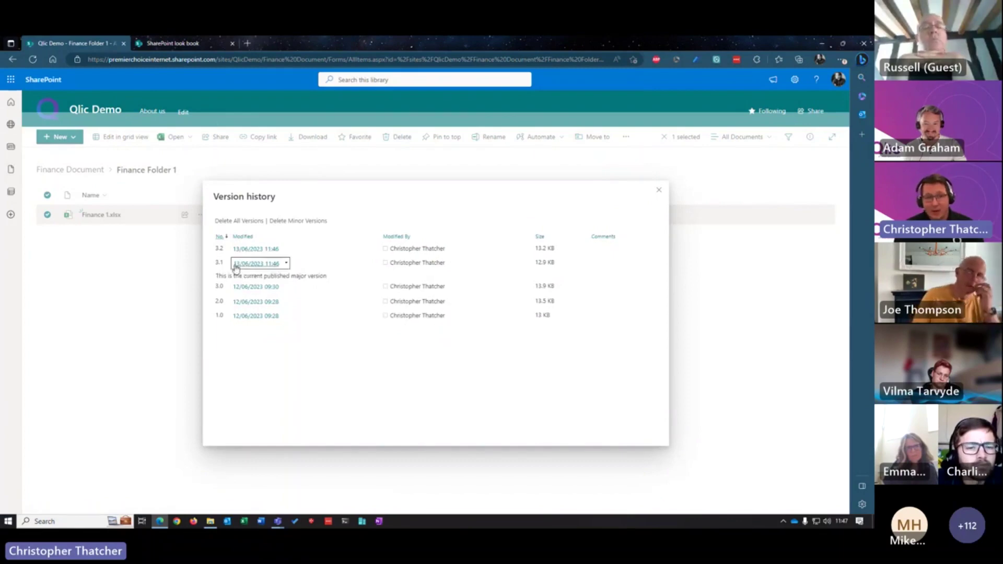
{"action": "left_click", "coordinate": [287, 264]}
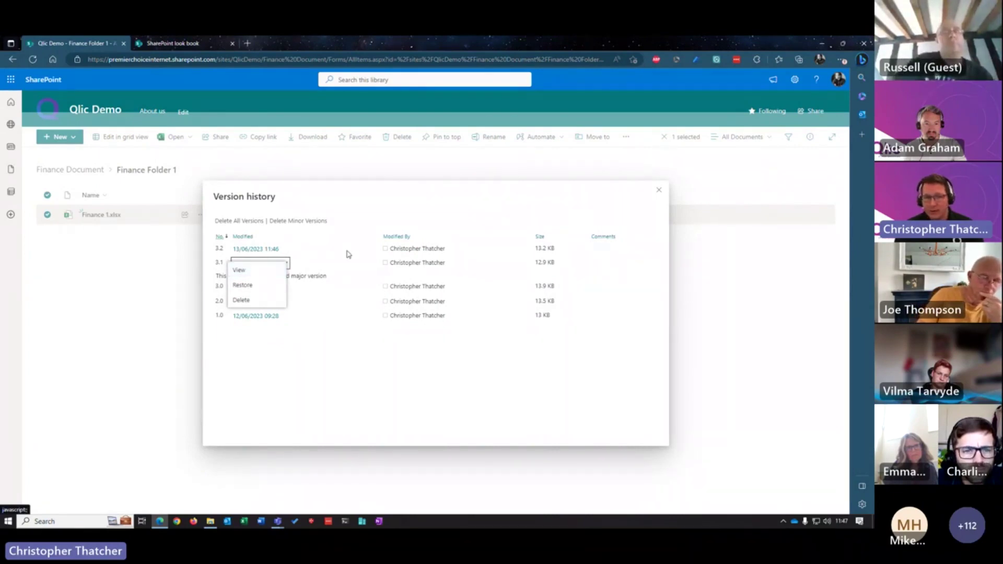
{"action": "left_click", "coordinate": [329, 396]}
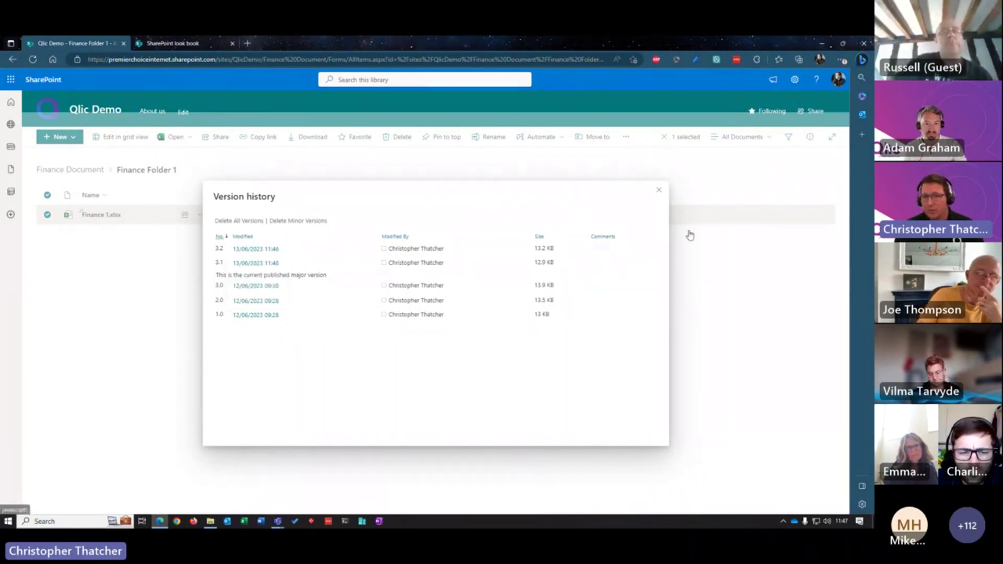
{"action": "left_click", "coordinate": [659, 190]}
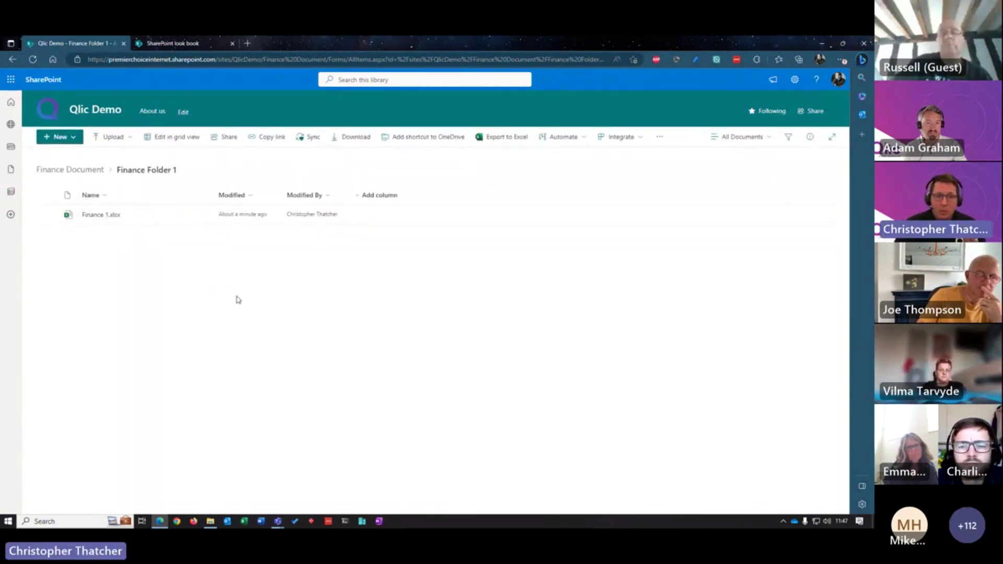
- Switch to File Explorer to view Finance Folder 1 in the synced Qlic Demo - Finance Document library, and close the window
{"action": "left_click", "coordinate": [210, 521]}
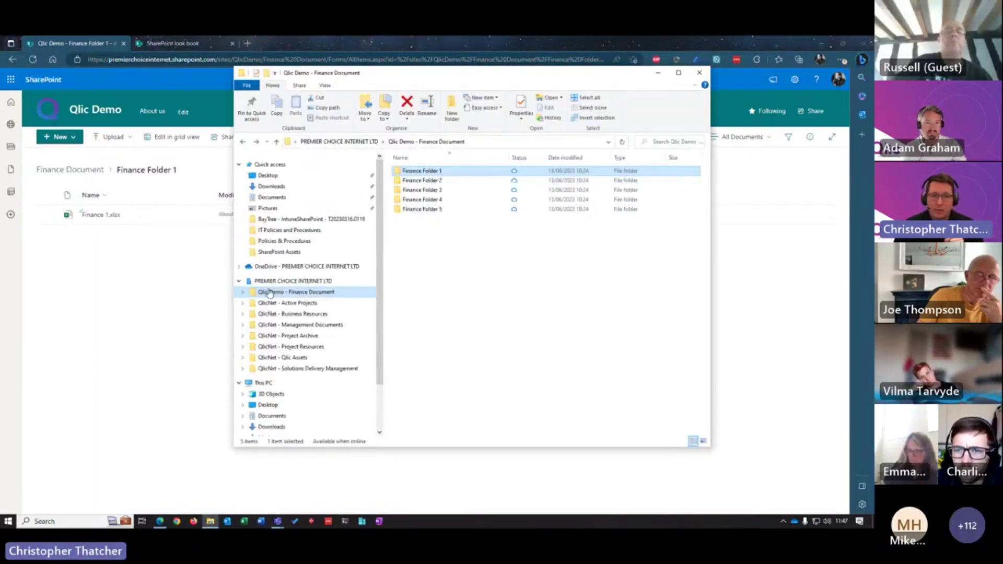
{"action": "double_click", "coordinate": [427, 173]}
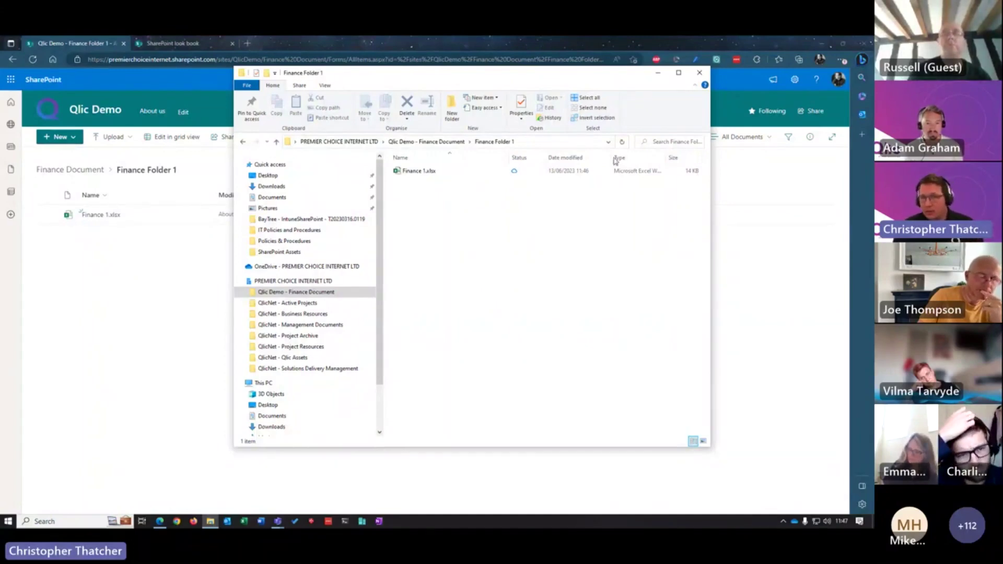
{"action": "left_click", "coordinate": [700, 74]}
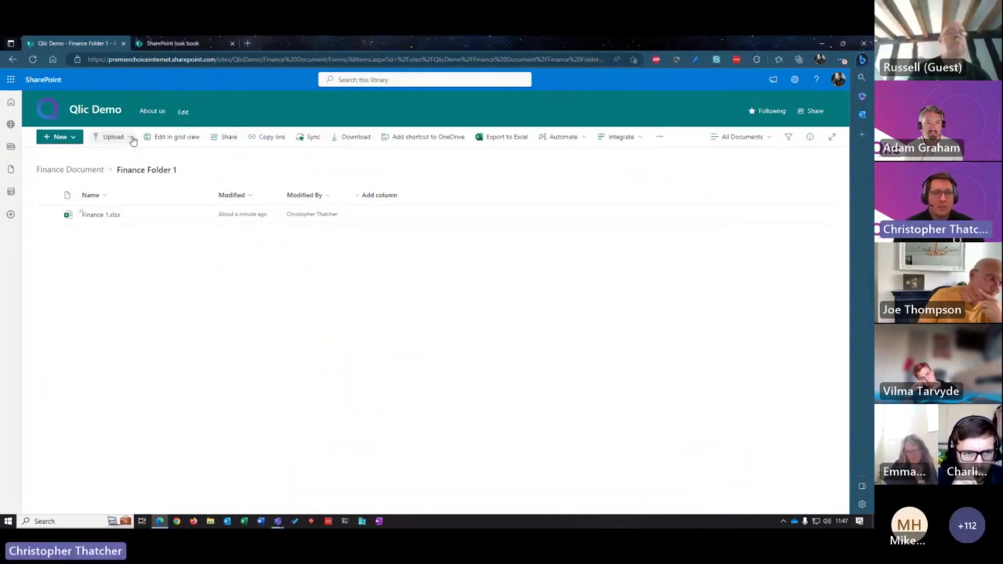
- From the Qlic Demo home page, compare the built-in page templates and create a new page from the Blank template
{"action": "left_click", "coordinate": [99, 110]}
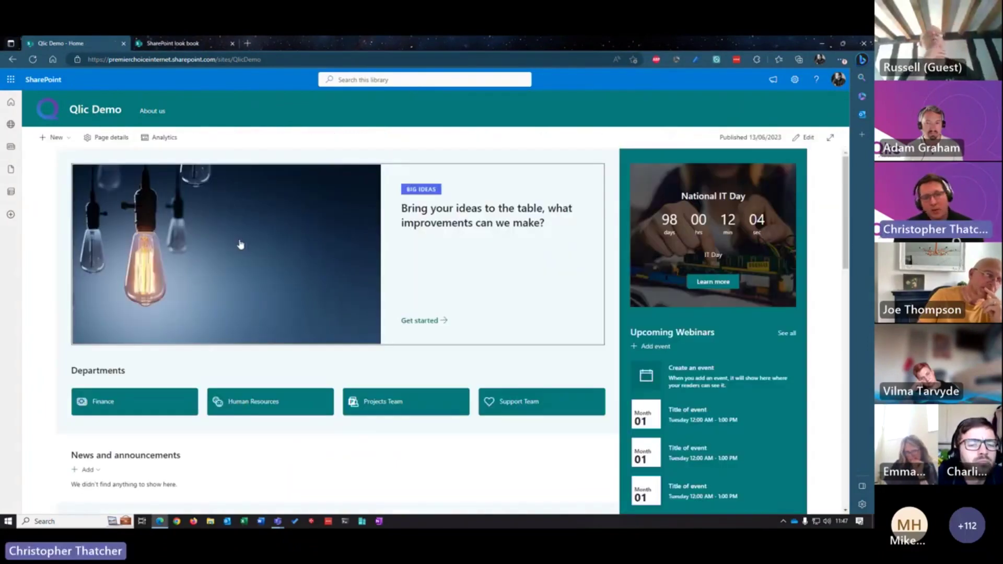
{"action": "left_click", "coordinate": [253, 404]}
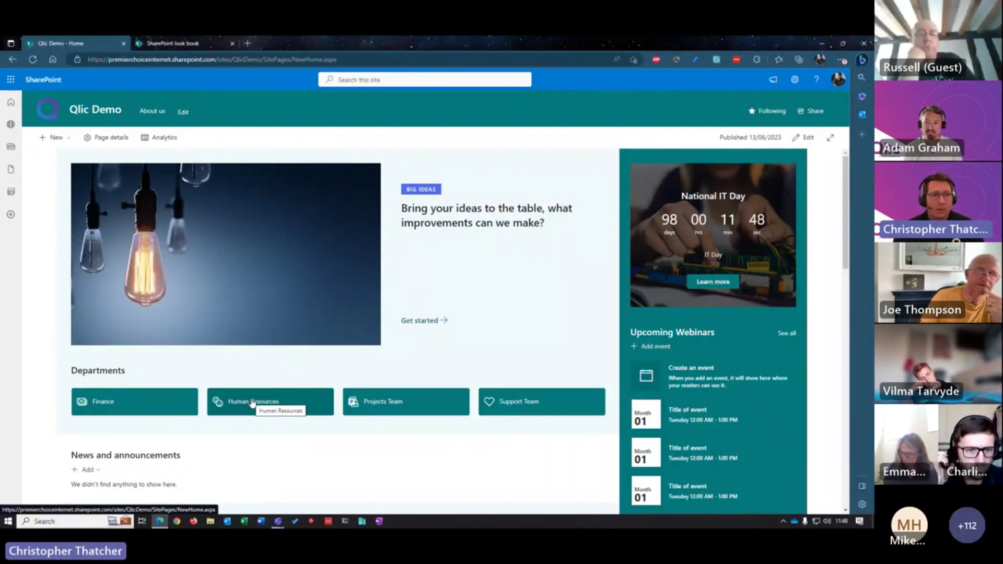
{"action": "left_click", "coordinate": [68, 138]}
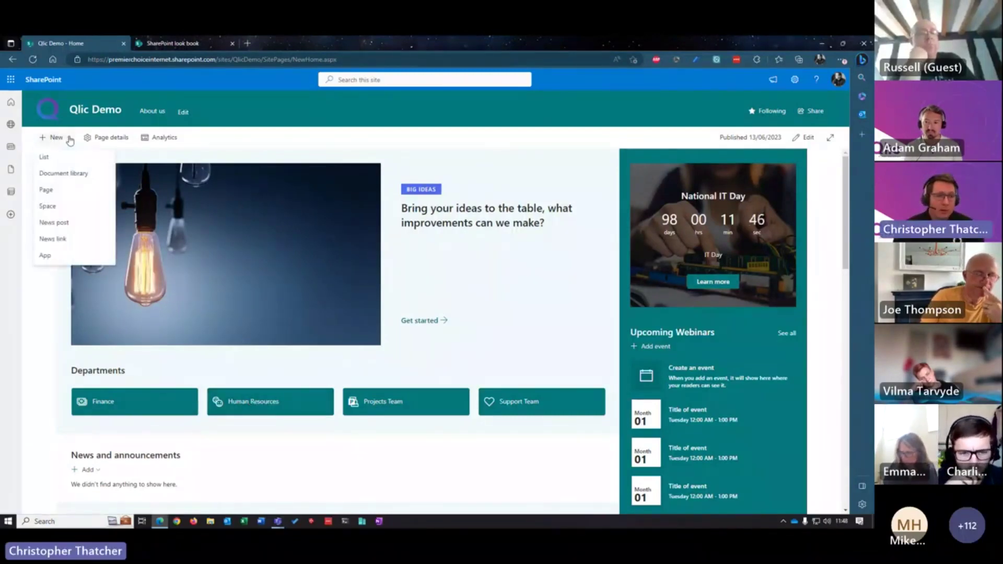
{"action": "left_click", "coordinate": [56, 194]}
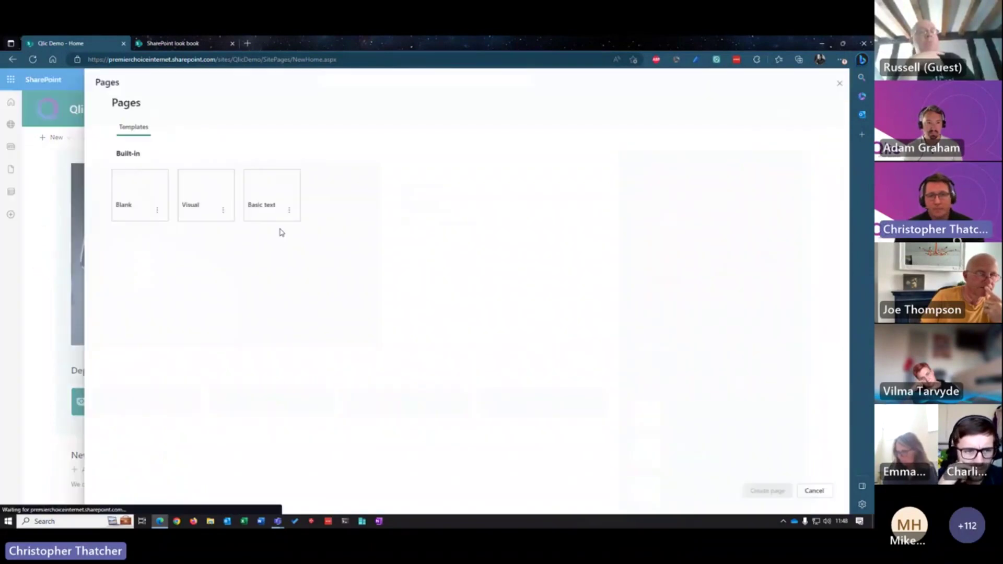
{"action": "left_click", "coordinate": [208, 206]}
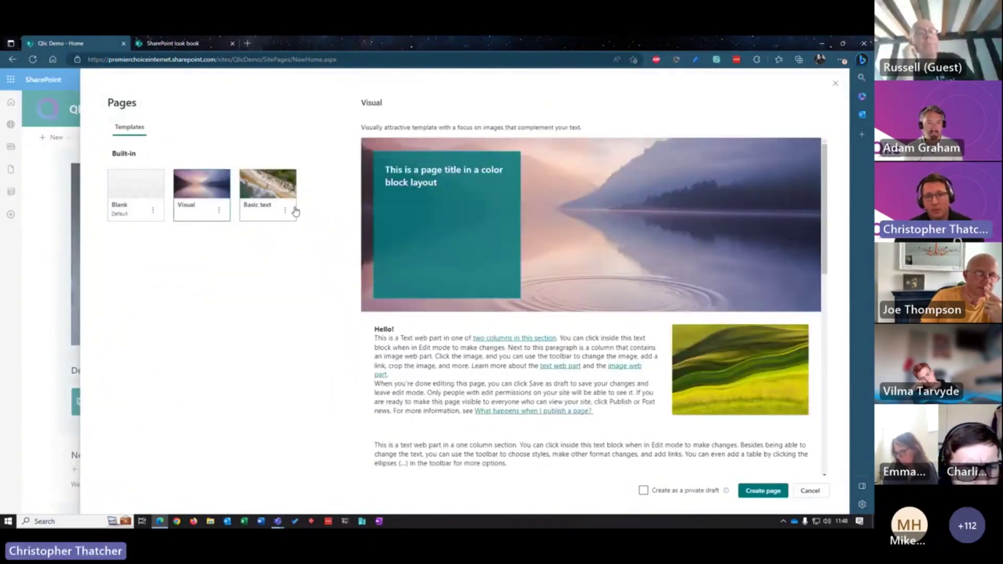
{"action": "left_click", "coordinate": [282, 208]}
{"action": "left_click", "coordinate": [135, 194]}
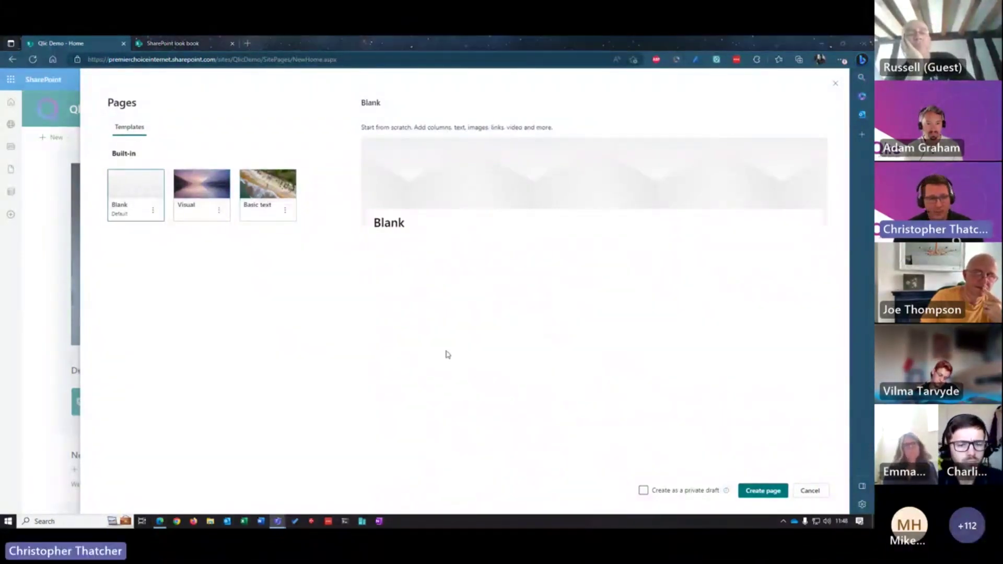
{"action": "left_click", "coordinate": [763, 491]}
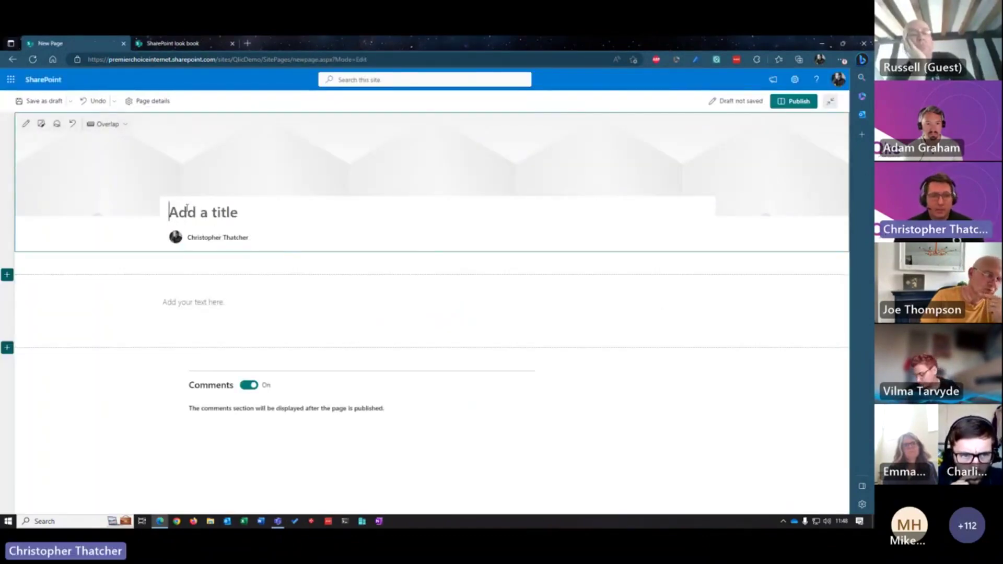
- Title the new page Human Resources and set its banner to the stock photo of people sitting on grass, searching for "people"
{"action": "type", "text": "Human "}
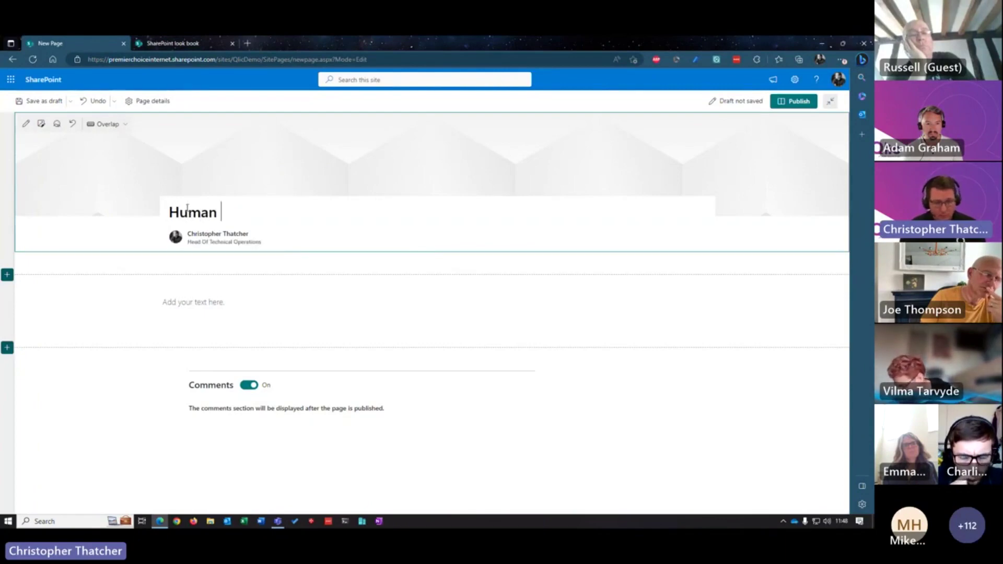
{"action": "type", "text": "resources"}
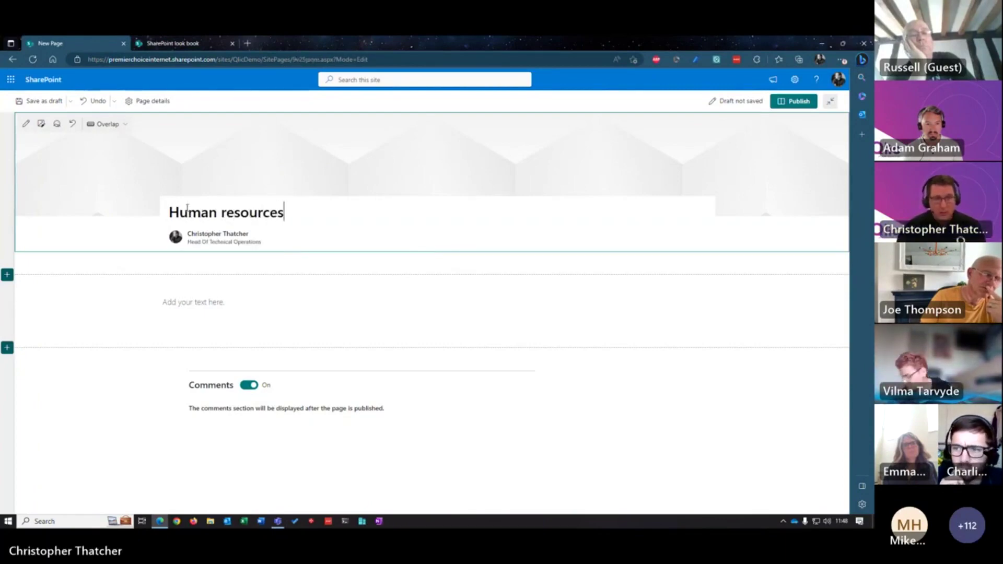
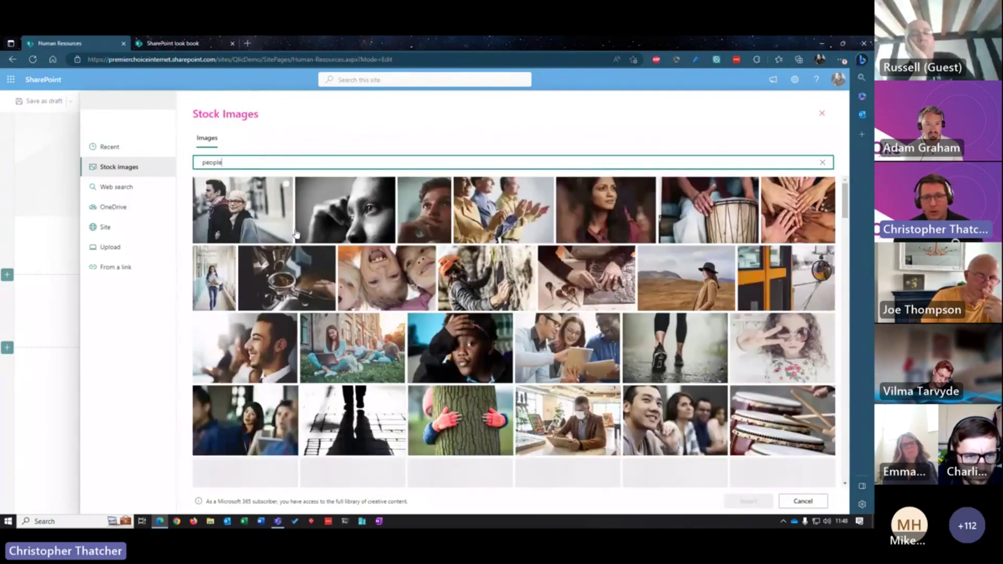
{"action": "left_click", "coordinate": [393, 327]}
{"action": "left_click", "coordinate": [758, 504]}
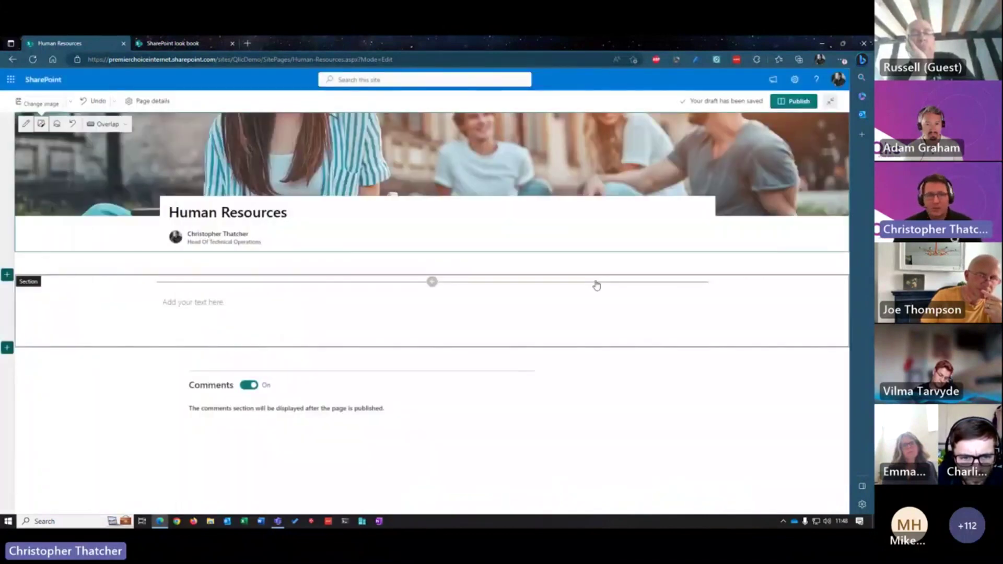
- Move the banner image's focal point slightly upward to bring the people's faces into the crop
{"action": "left_click", "coordinate": [57, 127]}
{"action": "mouse_move", "coordinate": [431, 165]}
{"action": "left_mouse_down"}
{"action": "mouse_move", "coordinate": [428, 143]}
{"action": "mouse_move", "coordinate": [432, 152]}
{"action": "left_mouse_up"}
{"action": "left_click", "coordinate": [495, 473]}
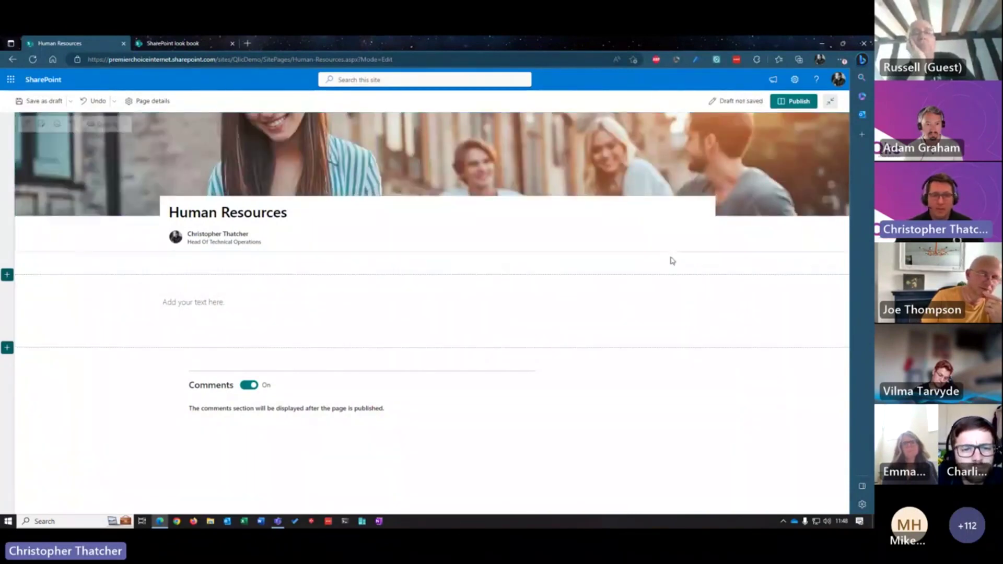
{"action": "left_click", "coordinate": [331, 226]}
- Add a Hero web part below the text area in the Human Resources page's first section
{"action": "left_click", "coordinate": [433, 296]}
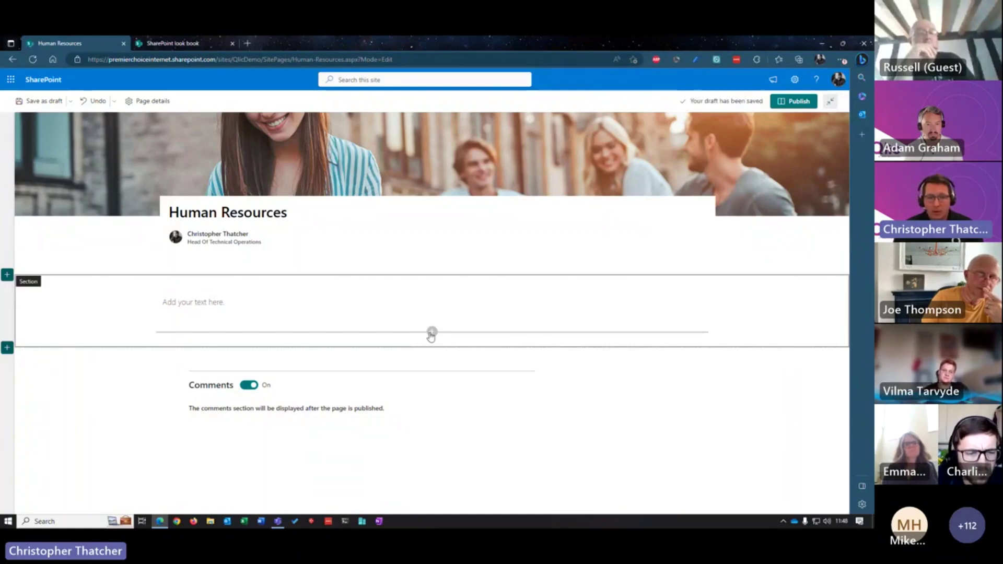
{"action": "left_click", "coordinate": [432, 332]}
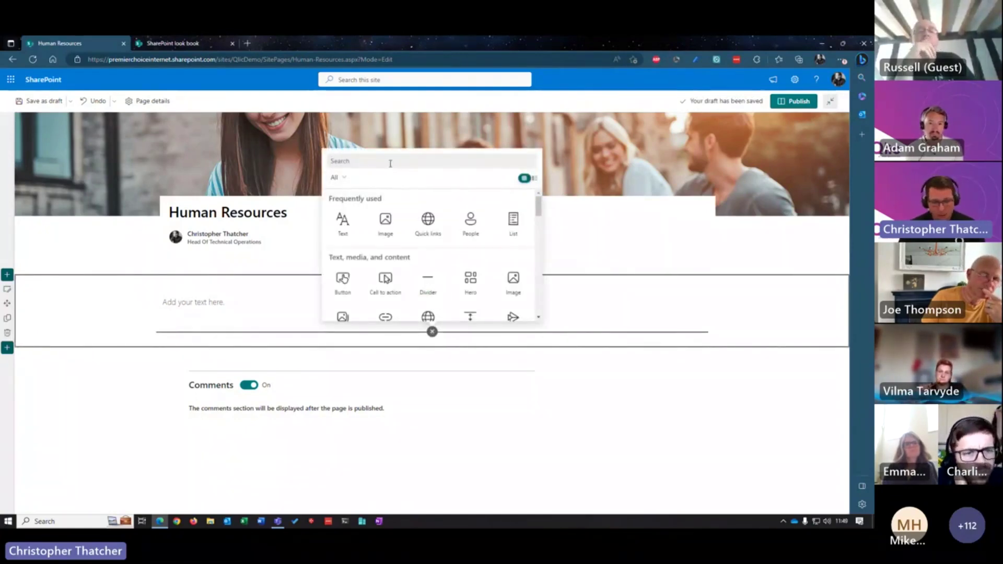
{"action": "type", "text": "Hero"}
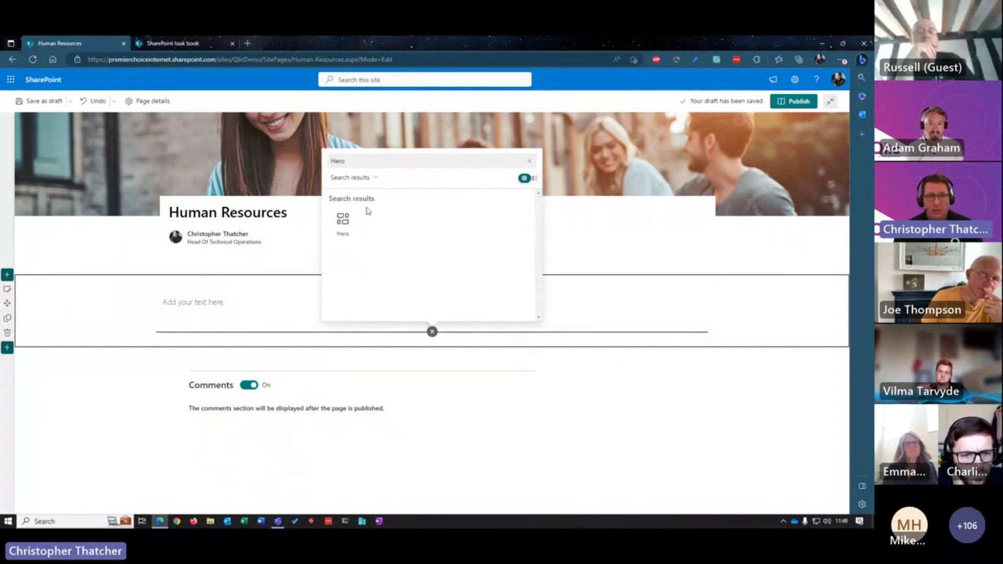
{"action": "left_click", "coordinate": [343, 220]}
{"action": "scroll", "coordinate": [419, 278], "scroll_direction": "down", "scroll_amount": 3}
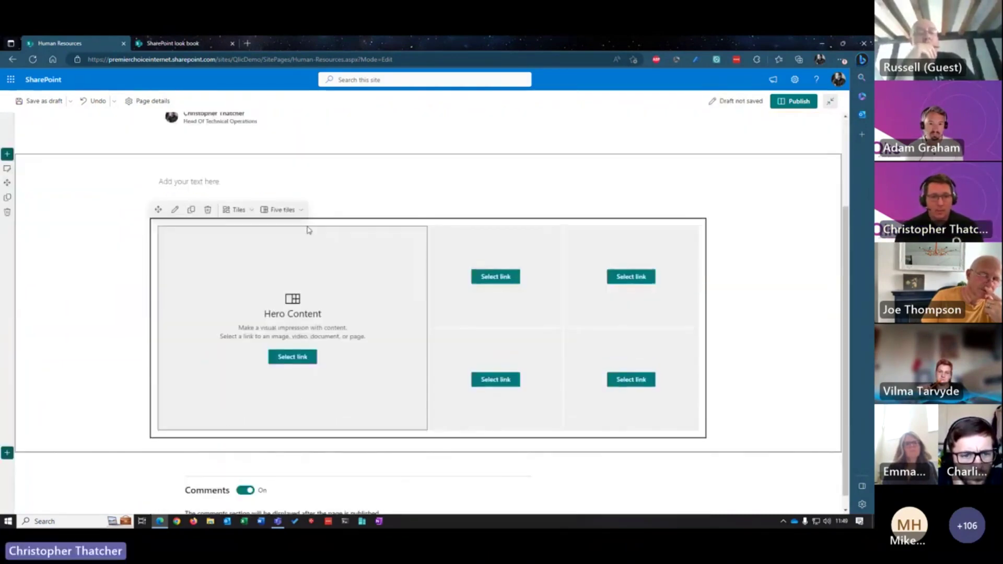
- Change the Hero web part's tile layout to One tile
{"action": "left_click", "coordinate": [254, 212]}
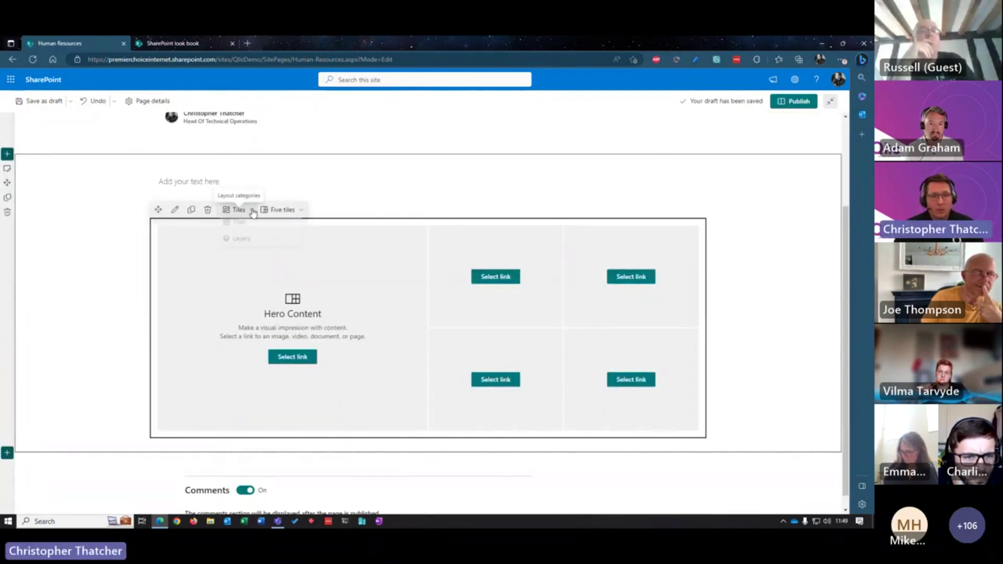
{"action": "left_click", "coordinate": [273, 209]}
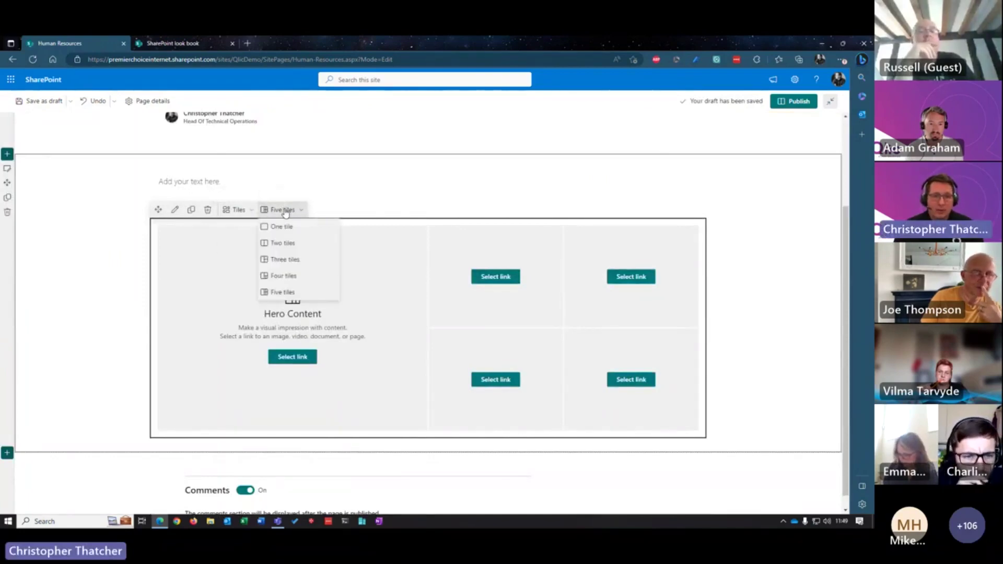
{"action": "left_click", "coordinate": [272, 227]}
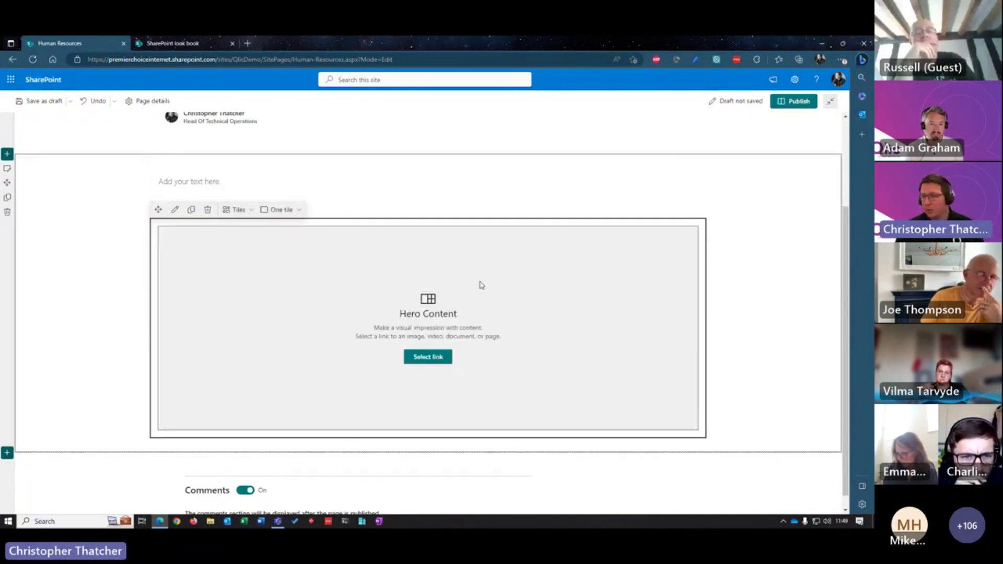
{"action": "left_click", "coordinate": [428, 360]}
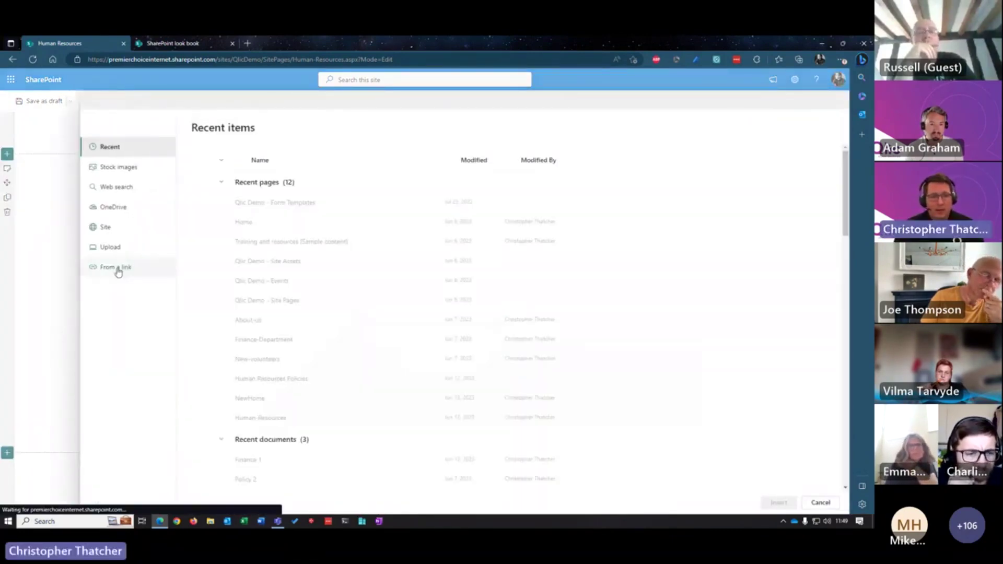
{"action": "left_click", "coordinate": [119, 268]}
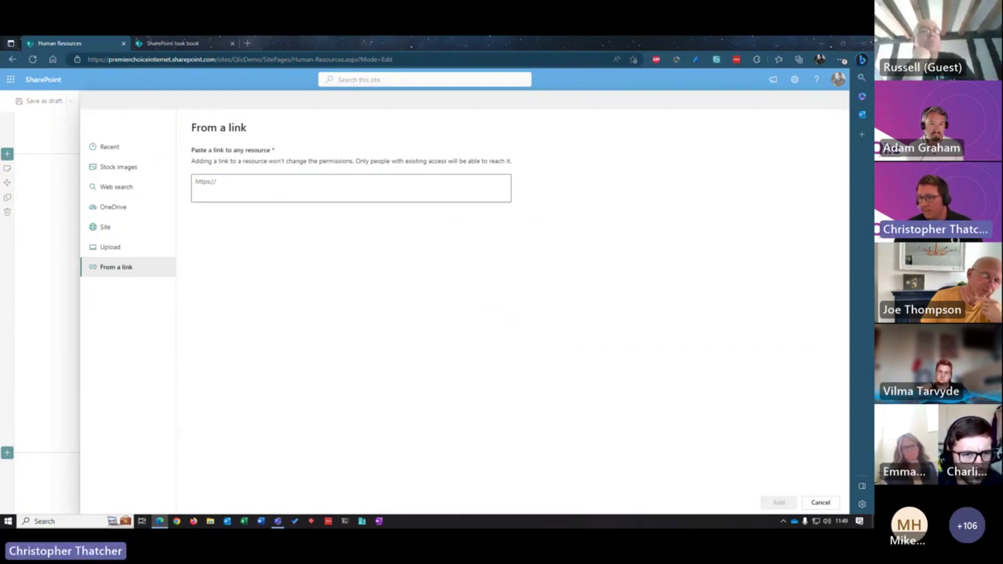
{"action": "left_click", "coordinate": [213, 185]}
{"action": "type", "text": "https://www.acas.org.uk/online-training"}
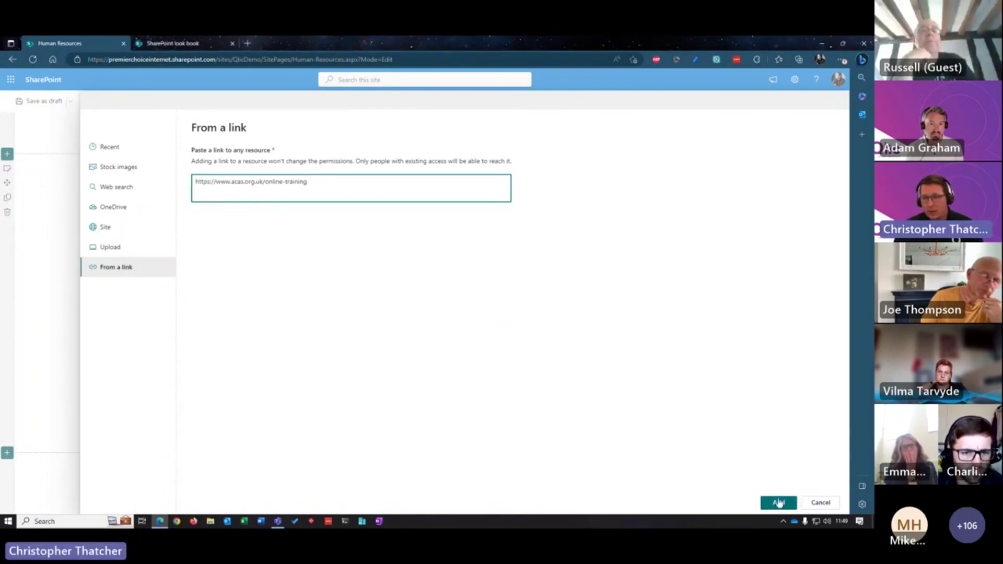
{"action": "left_click", "coordinate": [778, 503]}
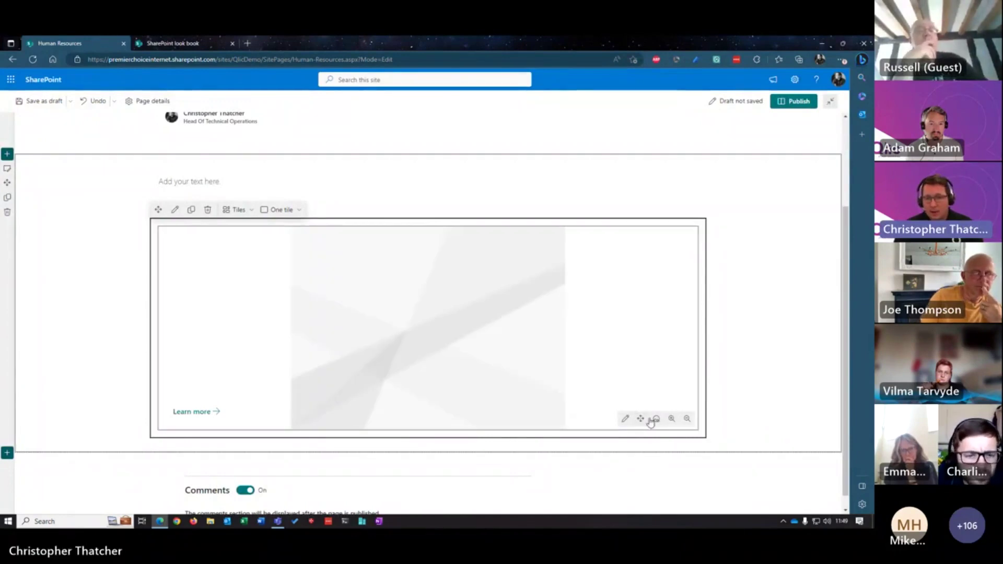
- Give the Hero tile a custom background using the stock photo of a dumbbell rack, searching for "training"
{"action": "left_click", "coordinate": [656, 418]}
{"action": "left_click", "coordinate": [657, 418]}
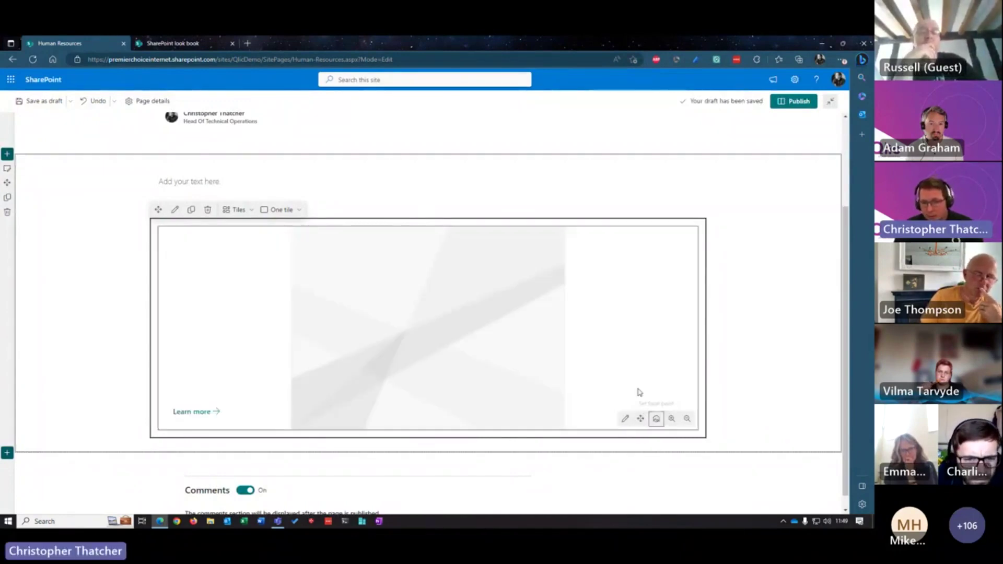
{"action": "left_click", "coordinate": [625, 418]}
{"action": "left_click", "coordinate": [800, 286]}
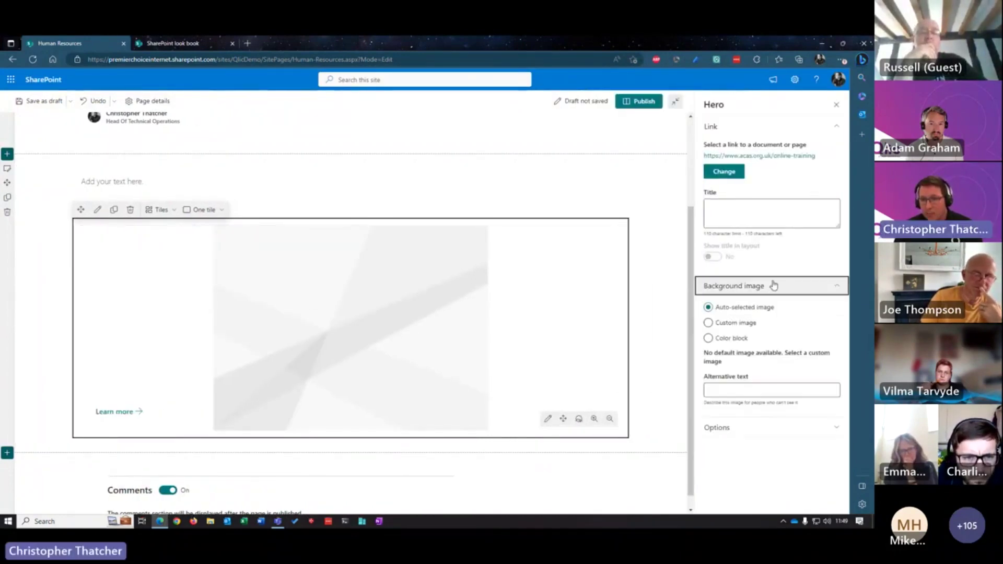
{"action": "left_click", "coordinate": [718, 324]}
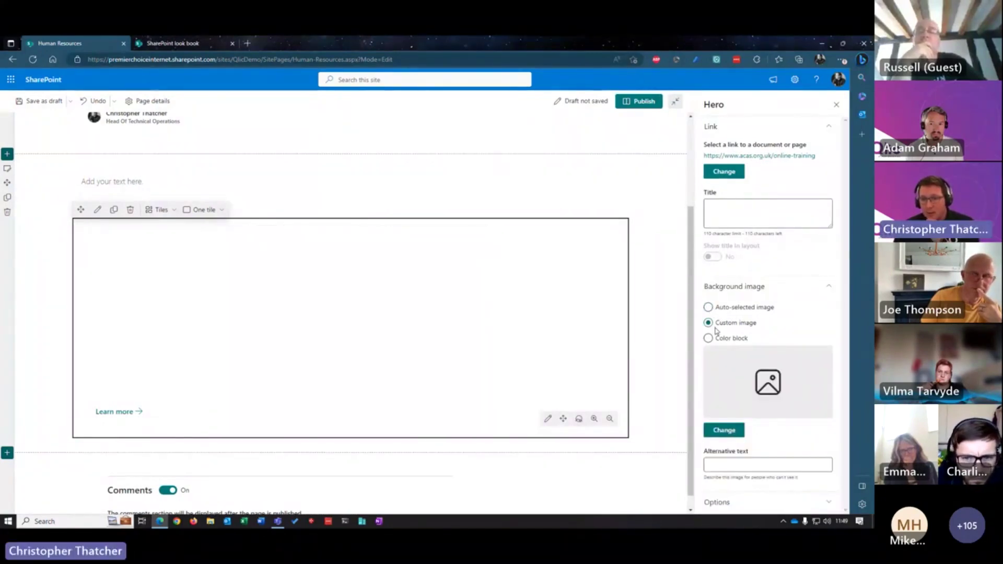
{"action": "left_click", "coordinate": [724, 430]}
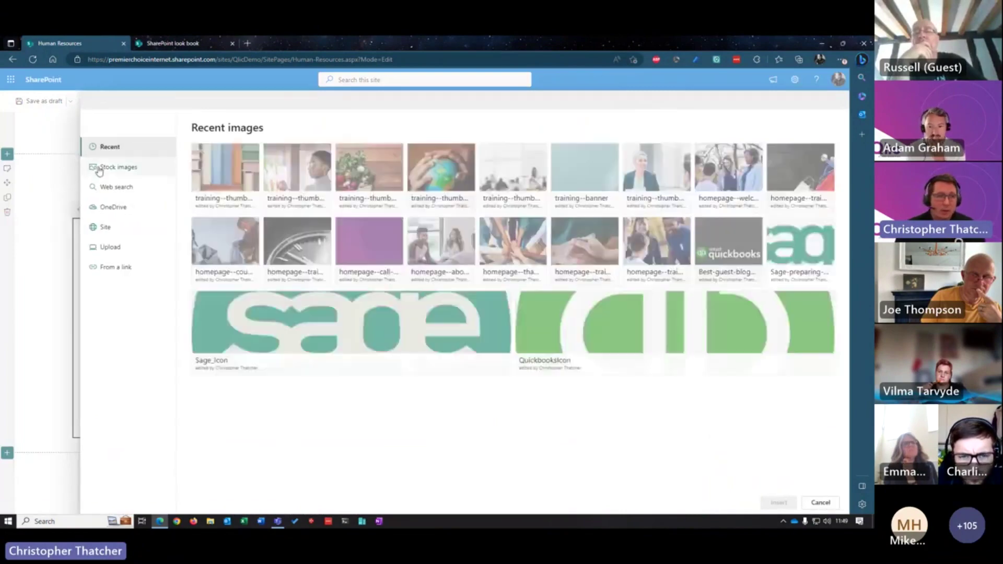
{"action": "left_click", "coordinate": [107, 167]}
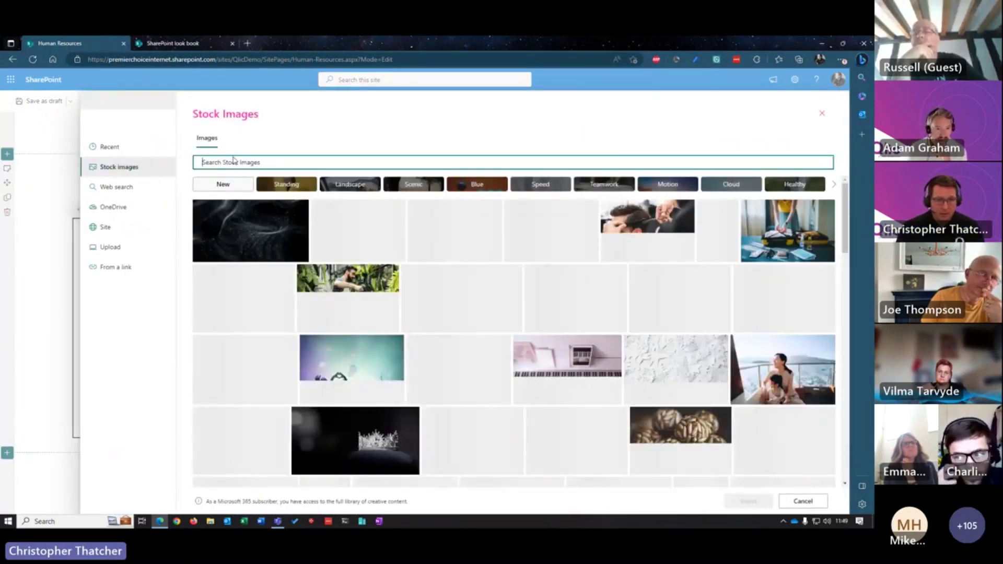
{"action": "type", "text": "tri"}
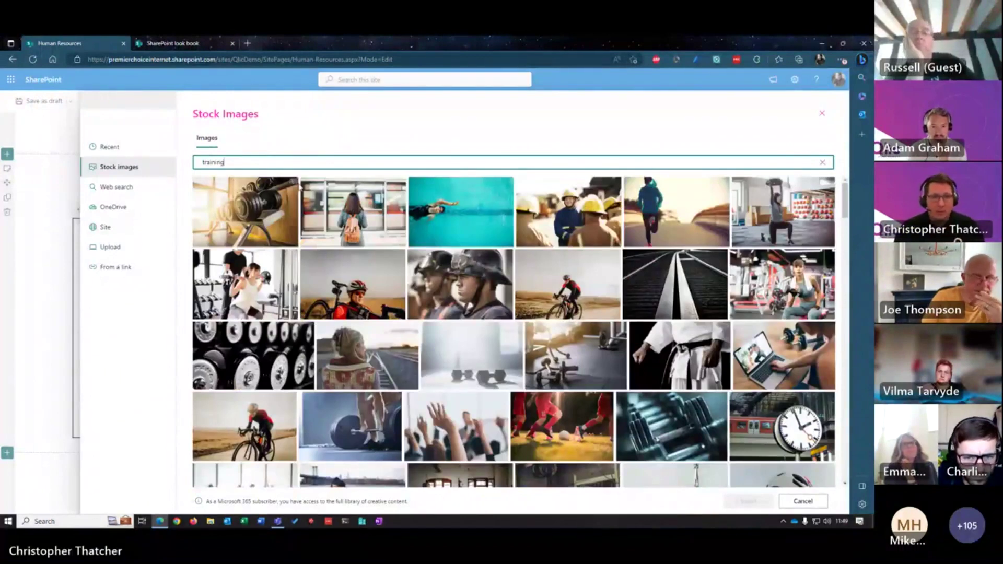
{"action": "left_click", "coordinate": [291, 183]}
{"action": "left_click", "coordinate": [748, 501]}
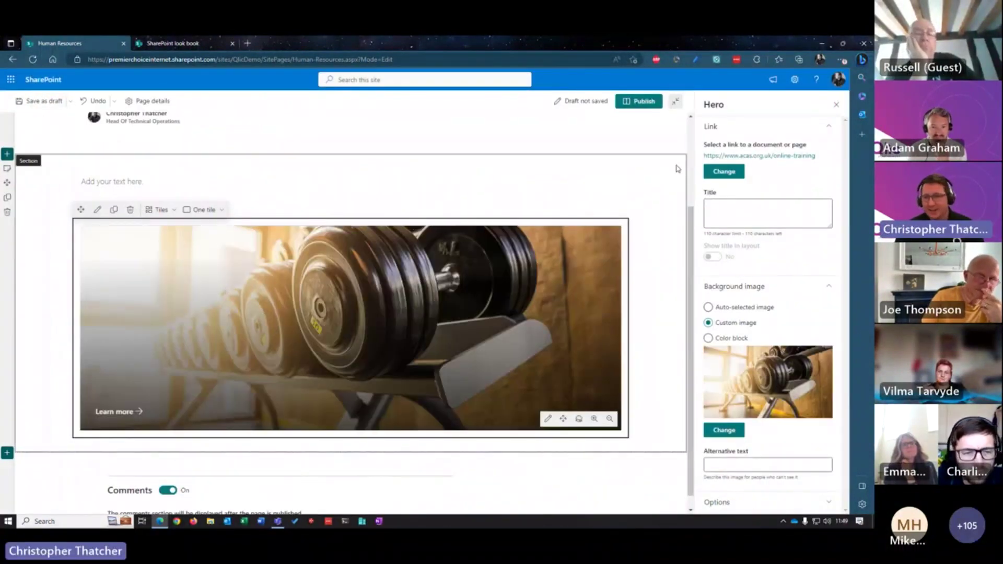
- Title the Hero tile "Larning is Fun" and close its settings
{"action": "left_click", "coordinate": [724, 213]}
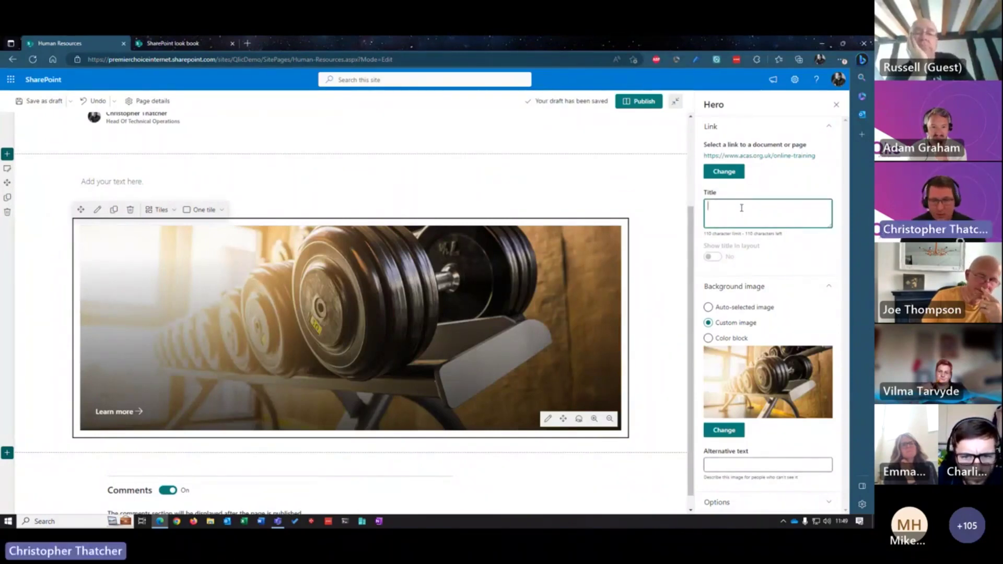
{"action": "type", "text": "Train"}
{"action": "key", "text": "BackSpace"}
{"action": "key", "text": "BackSpace"}
{"action": "key", "text": "BackSpace"}
{"action": "key", "text": "BackSpace"}
{"action": "key", "text": "BackSpace"}
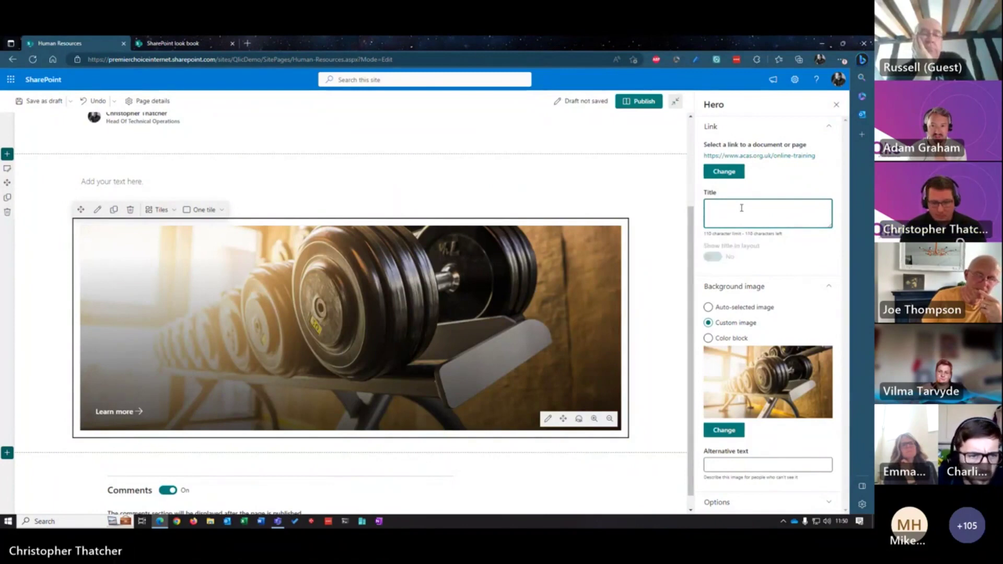
{"action": "type", "text": "Larning is Fun"}
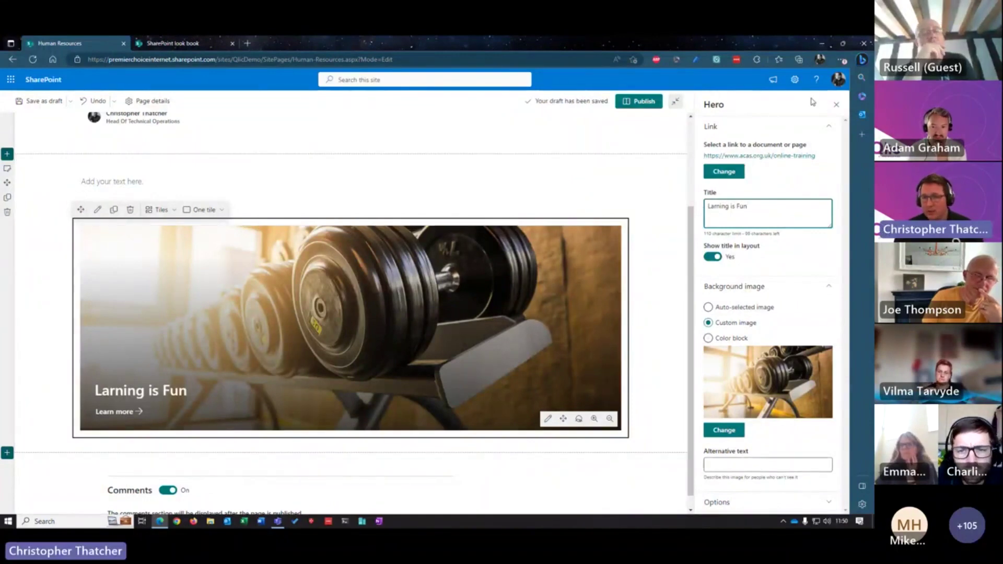
{"action": "left_click", "coordinate": [837, 105]}
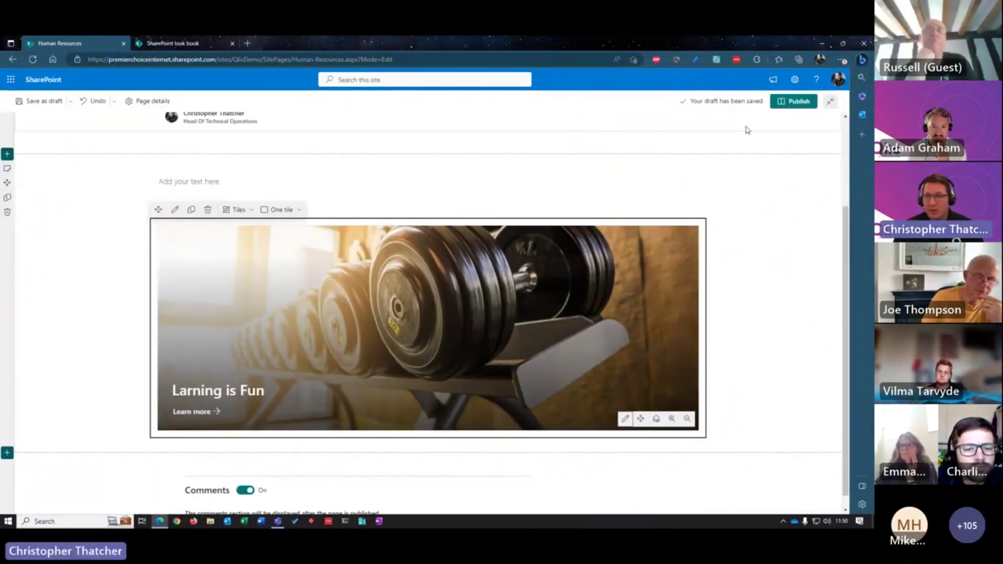
- Publish the Human Resources page and dismiss the suggestions for helping others find it
{"action": "left_click", "coordinate": [790, 103]}
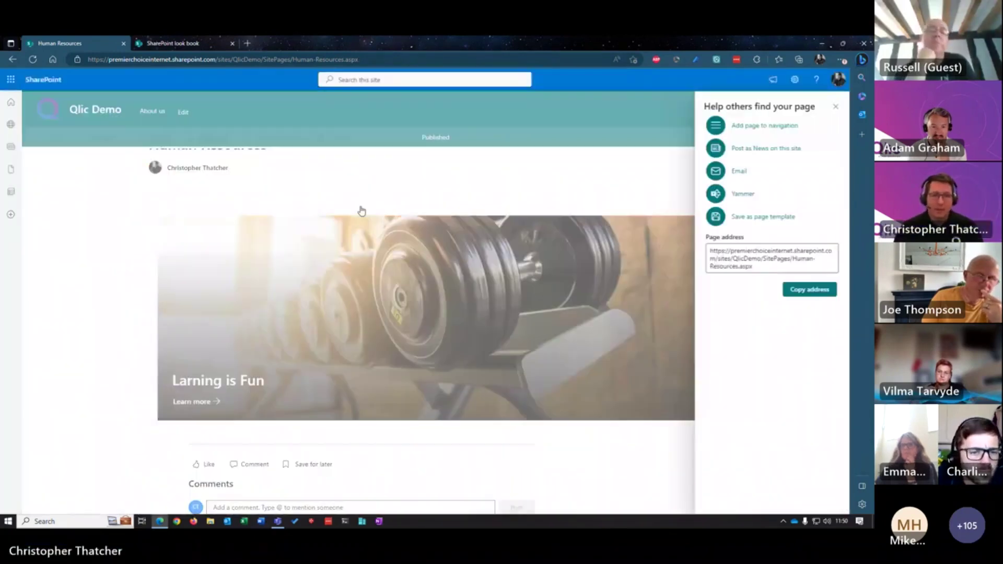
{"action": "left_click", "coordinate": [836, 106]}
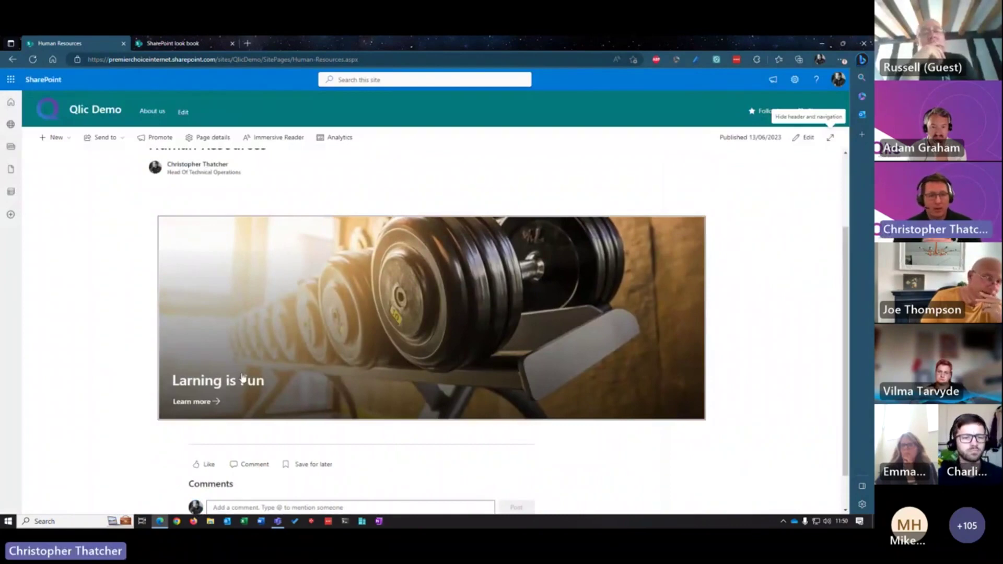
{"action": "scroll", "coordinate": [401, 282], "scroll_direction": "down", "scroll_amount": 1}
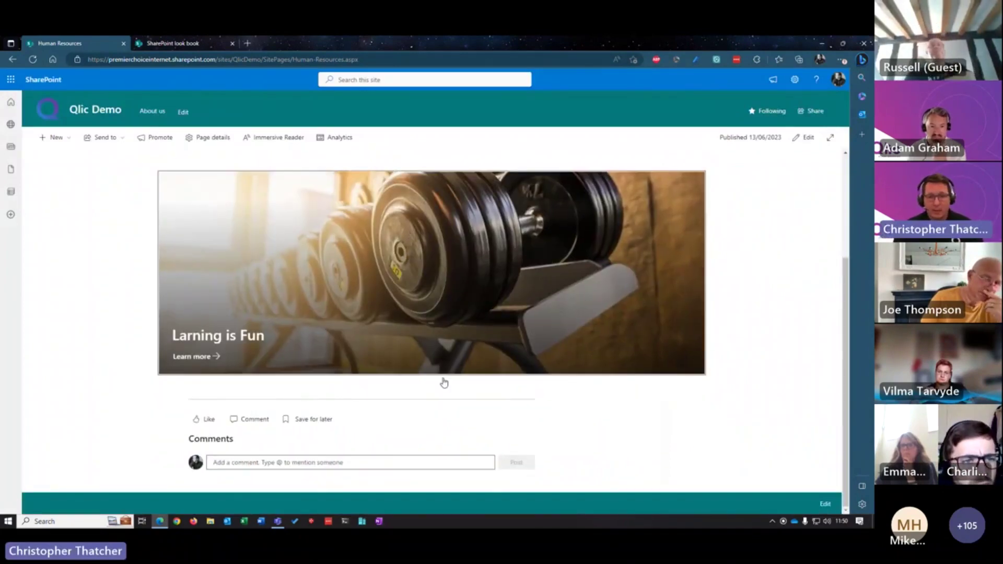
- Reopen the Human Resources page for editing and add a Quick links web part below the Hero, searching for "Quick"
{"action": "left_click", "coordinate": [805, 138]}
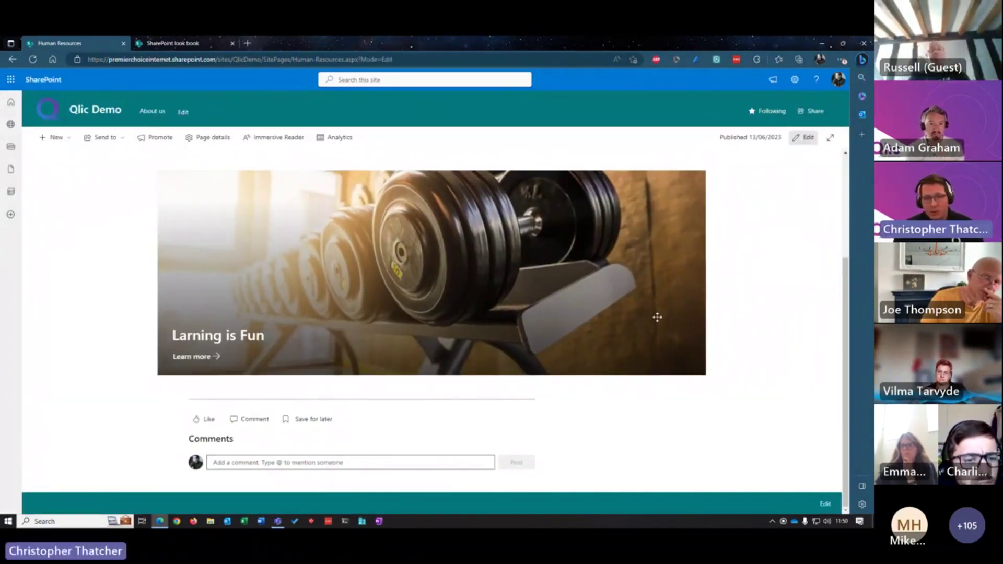
{"action": "scroll", "coordinate": [345, 308], "scroll_direction": "down", "scroll_amount": 3}
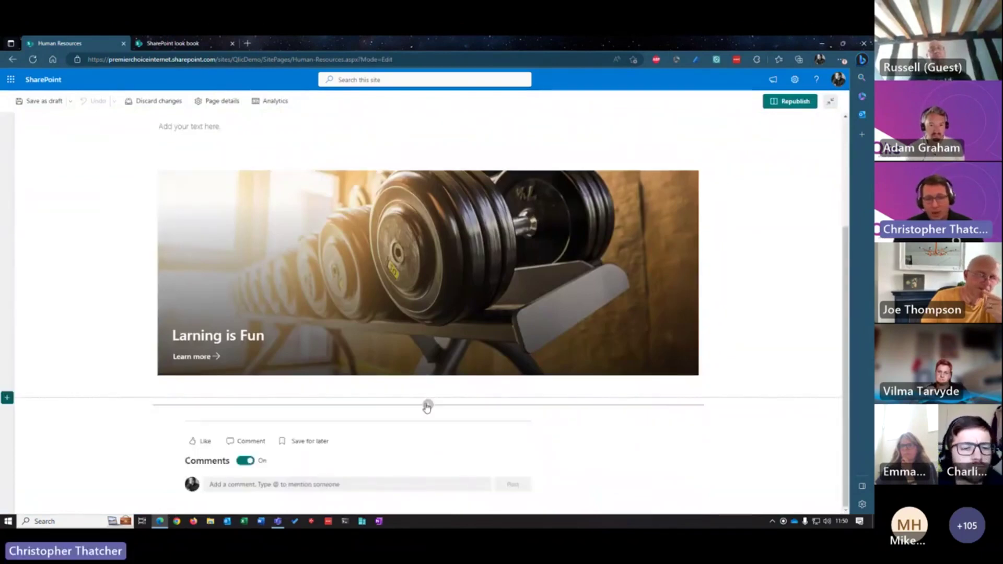
{"action": "left_click", "coordinate": [428, 404]}
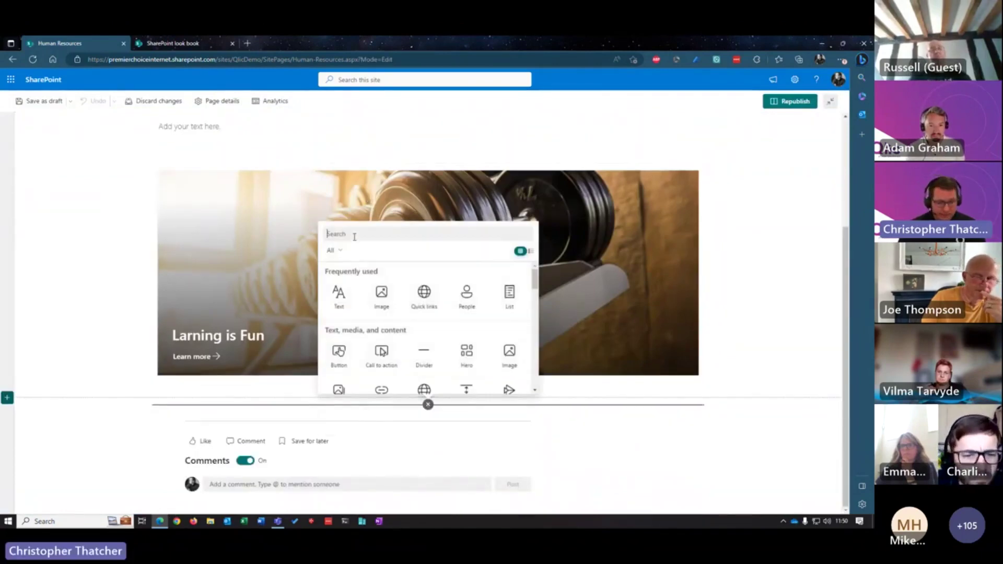
{"action": "type", "text": "Quick"}
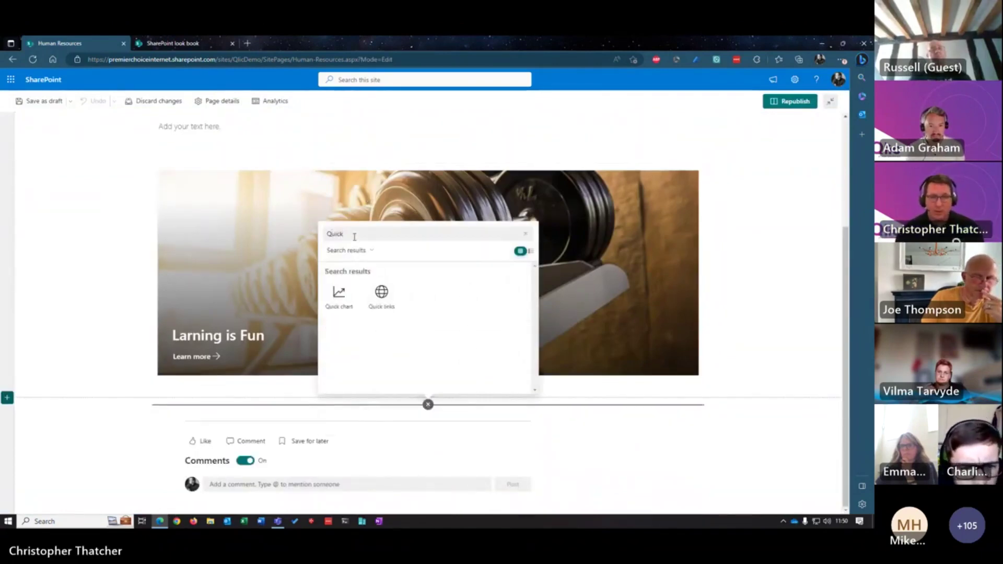
{"action": "left_click", "coordinate": [381, 295]}
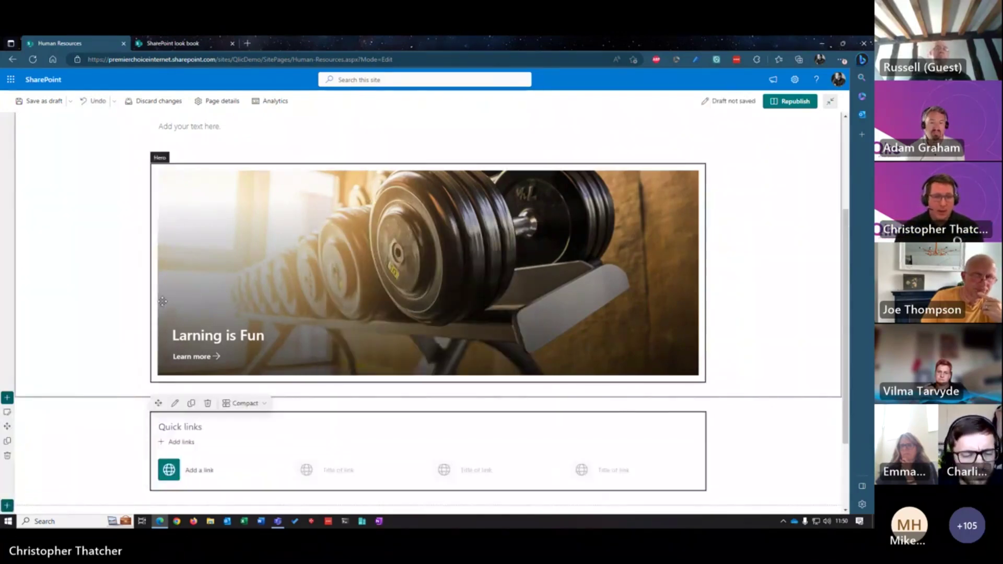
- Add a quick link to the site's Human Resources General library
{"action": "scroll", "coordinate": [163, 301], "scroll_direction": "down", "scroll_amount": 2}
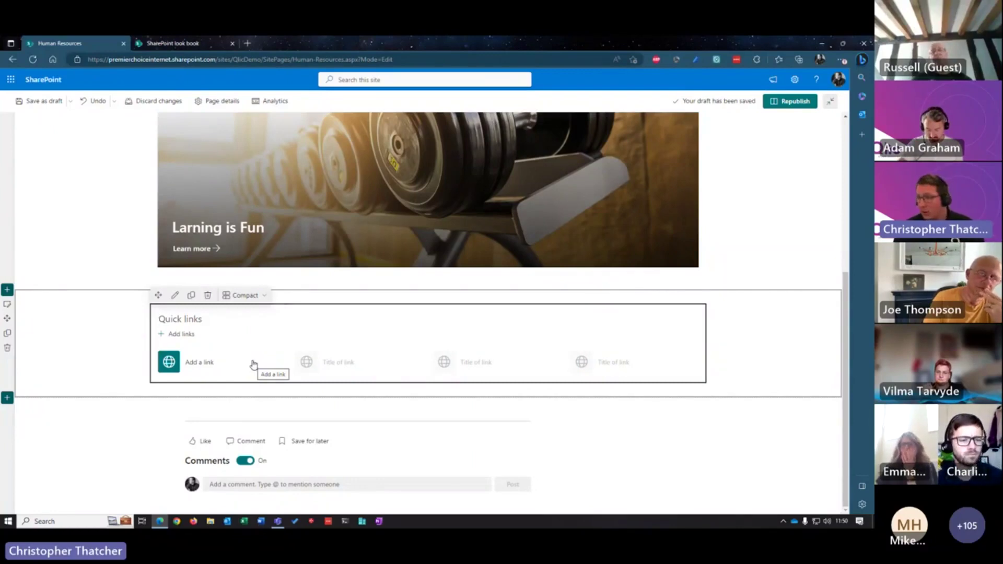
{"action": "left_click", "coordinate": [183, 364]}
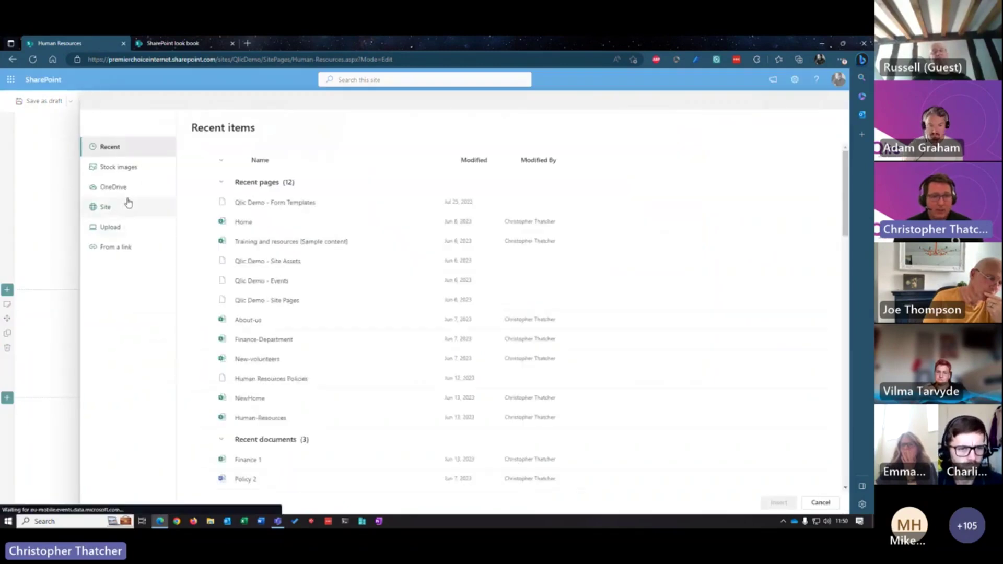
{"action": "left_click", "coordinate": [121, 248]}
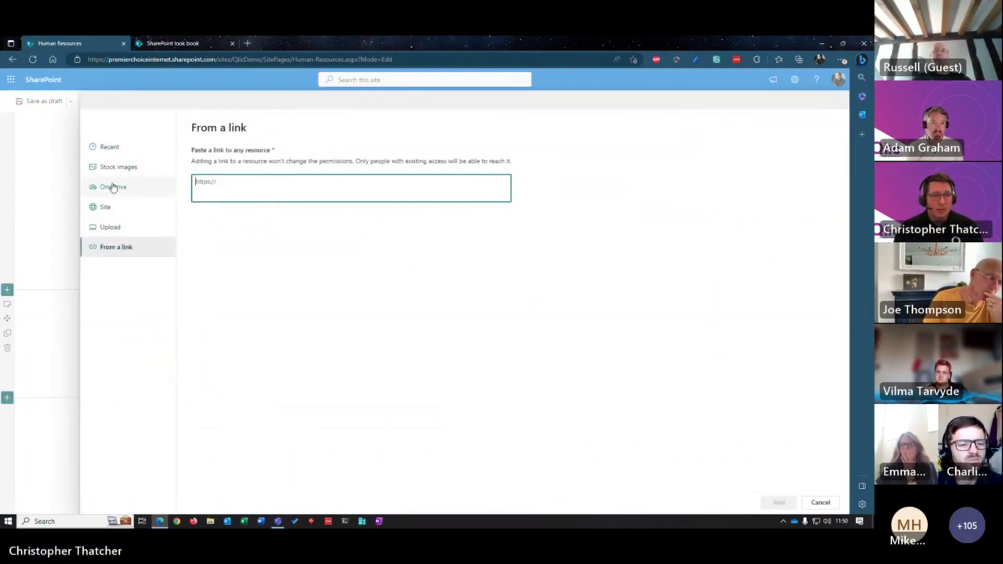
{"action": "left_click", "coordinate": [108, 209]}
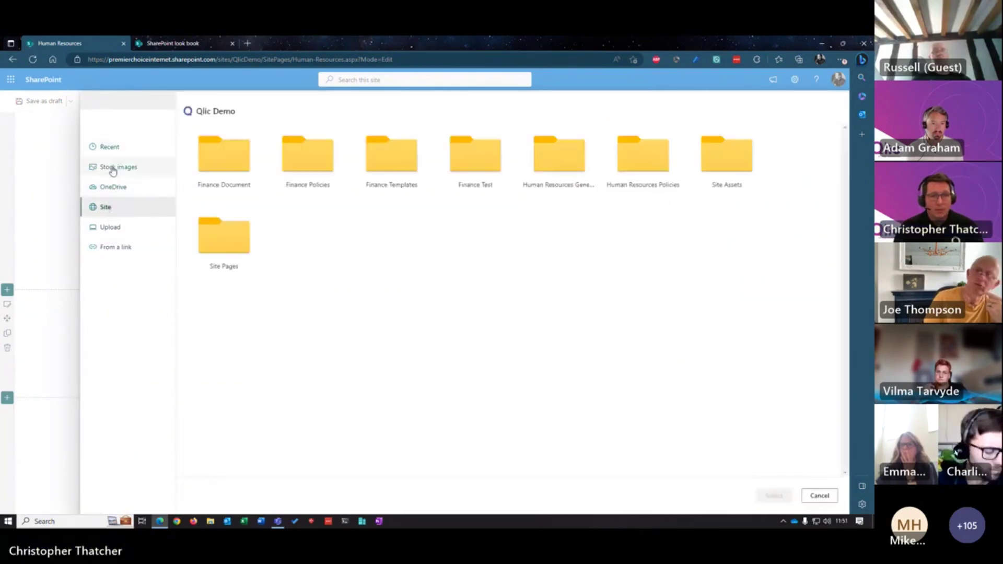
{"action": "left_click", "coordinate": [568, 178]}
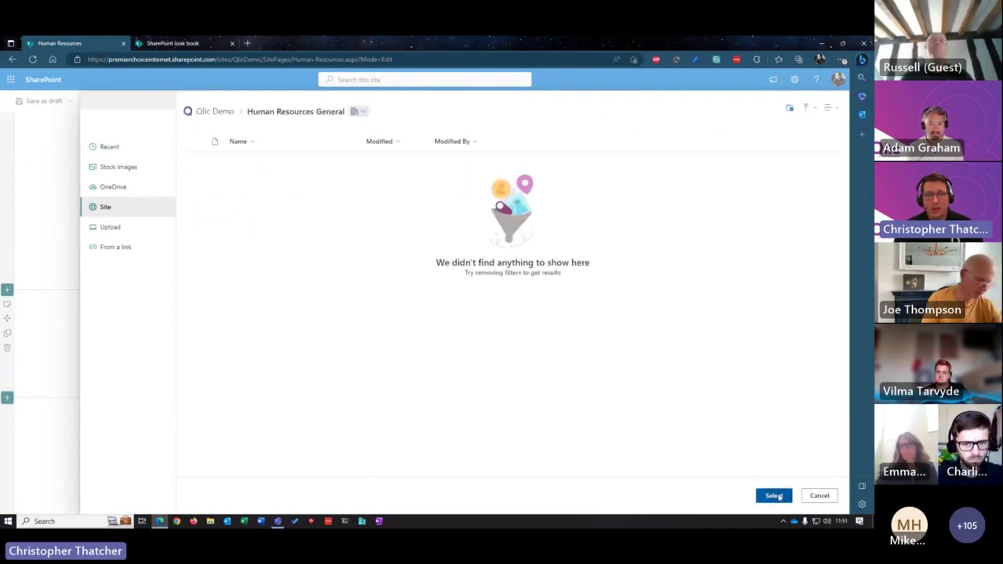
{"action": "left_click", "coordinate": [774, 496]}
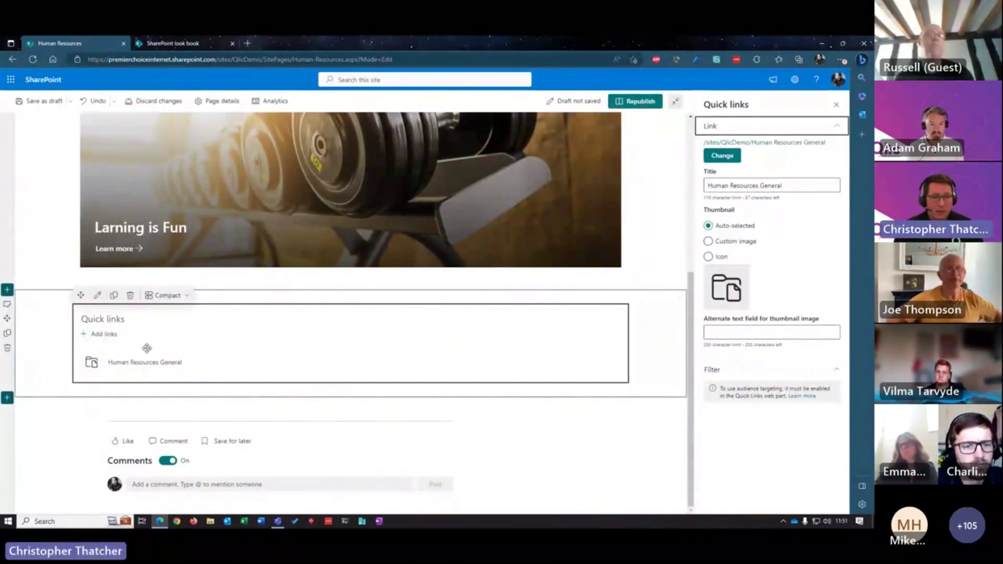
- Switch the Quick links layout to Button and set the Human Resources General link's thumbnail to Icon
{"action": "left_click", "coordinate": [185, 296]}
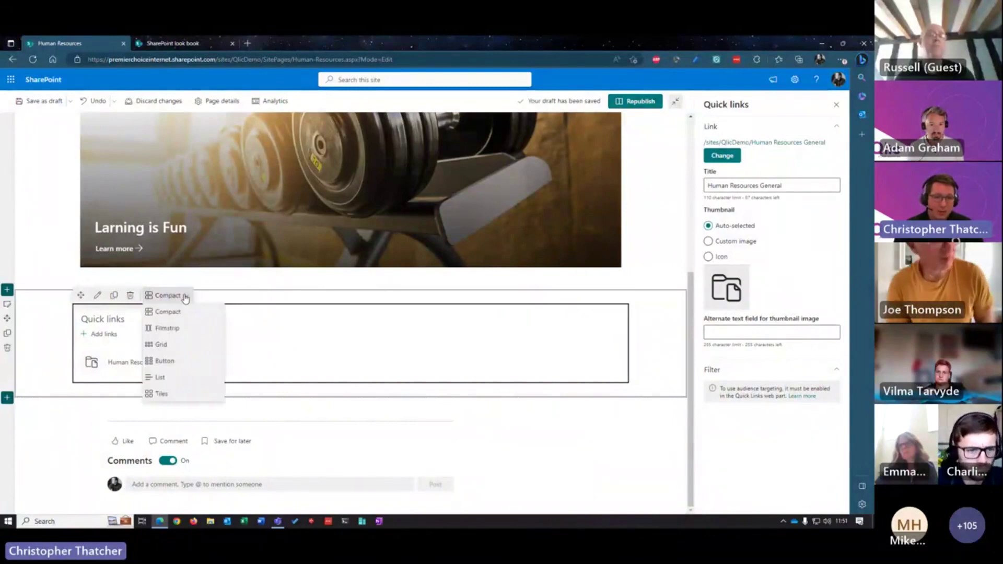
{"action": "left_click", "coordinate": [164, 360]}
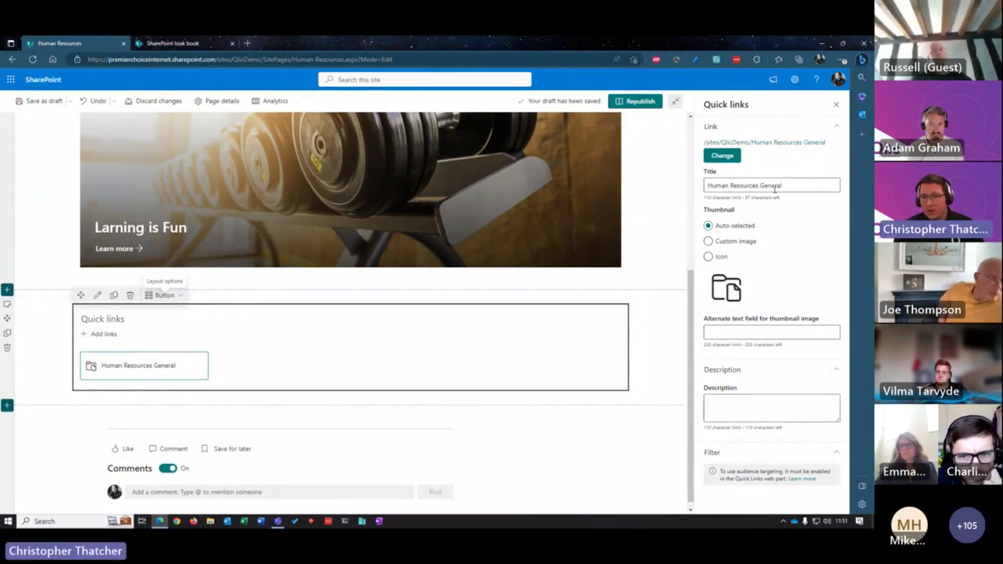
{"action": "left_click", "coordinate": [711, 241]}
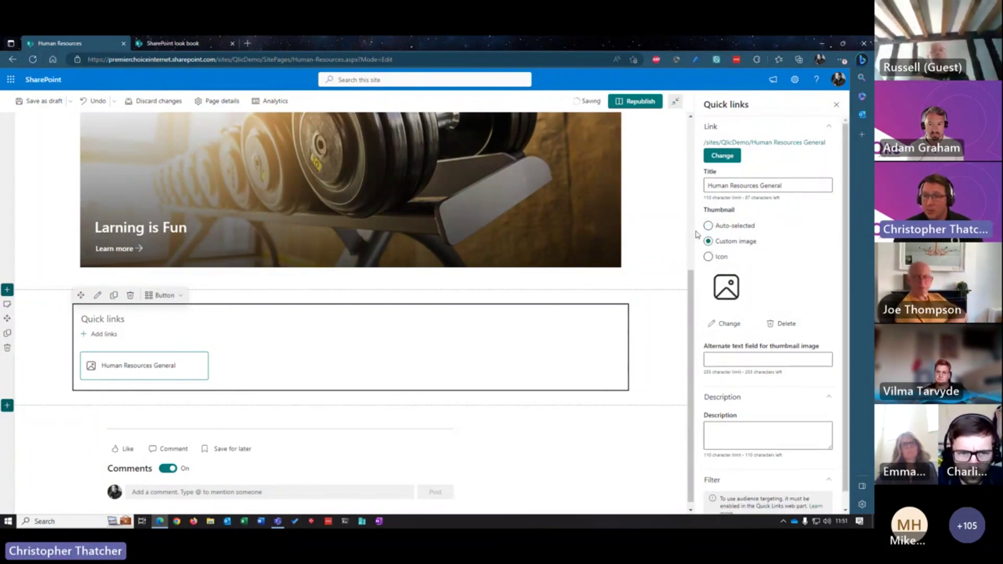
{"action": "left_click", "coordinate": [709, 256]}
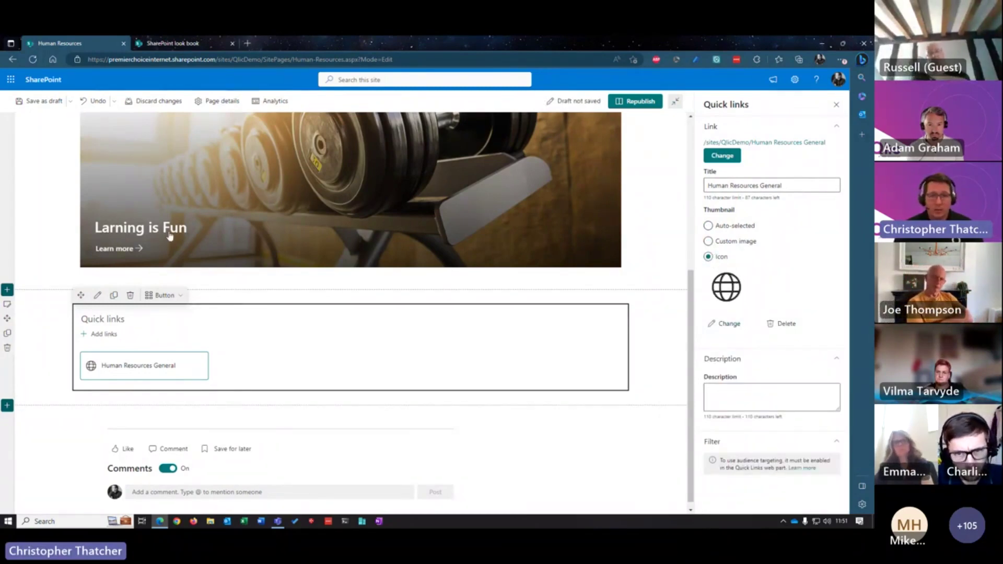
- Change the link's icon to the textdocument icon, searching the icon library for "docu"
{"action": "left_click", "coordinate": [722, 324]}
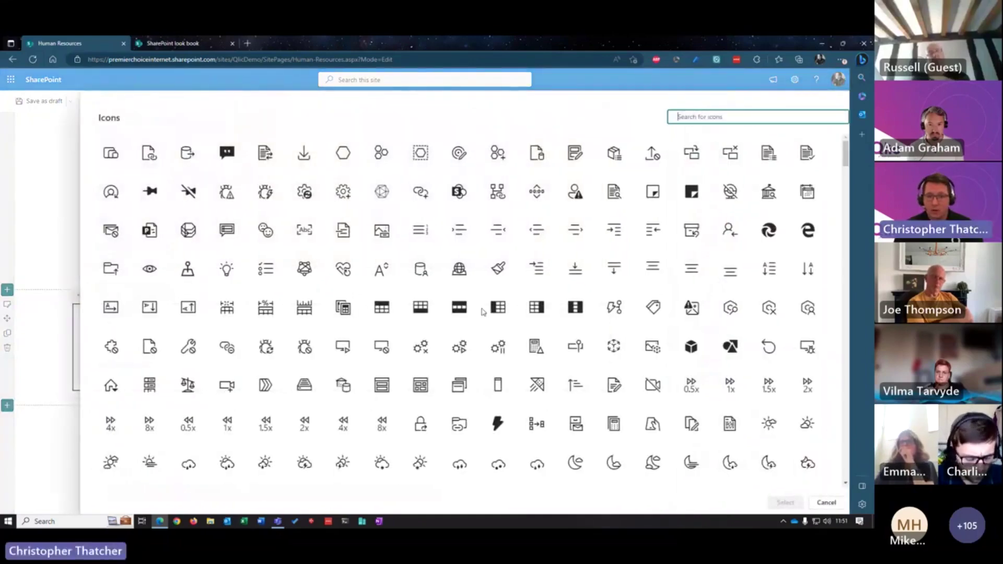
{"action": "scroll", "coordinate": [501, 336], "scroll_direction": "down", "scroll_amount": 10}
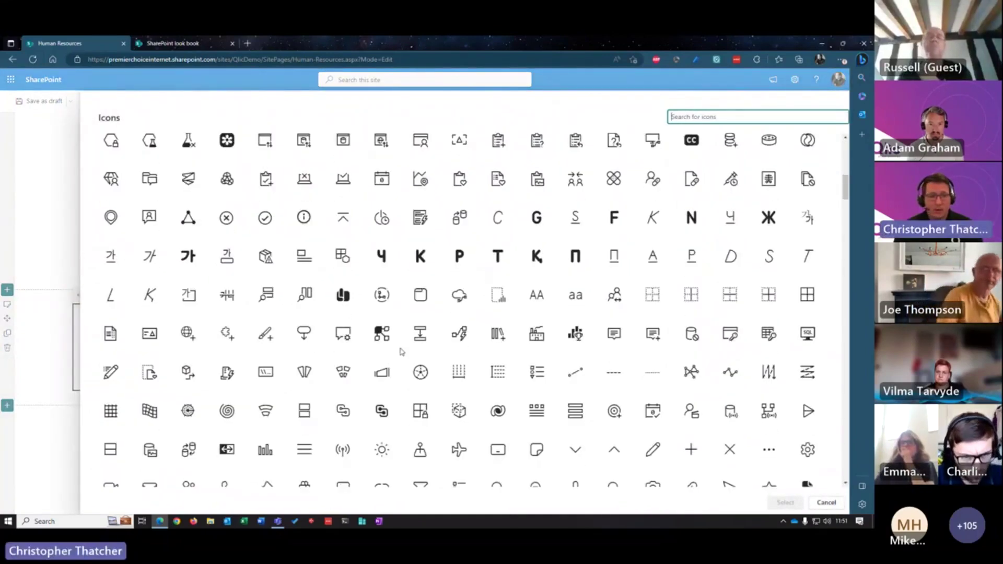
{"action": "scroll", "coordinate": [389, 360], "scroll_direction": "down", "scroll_amount": 3}
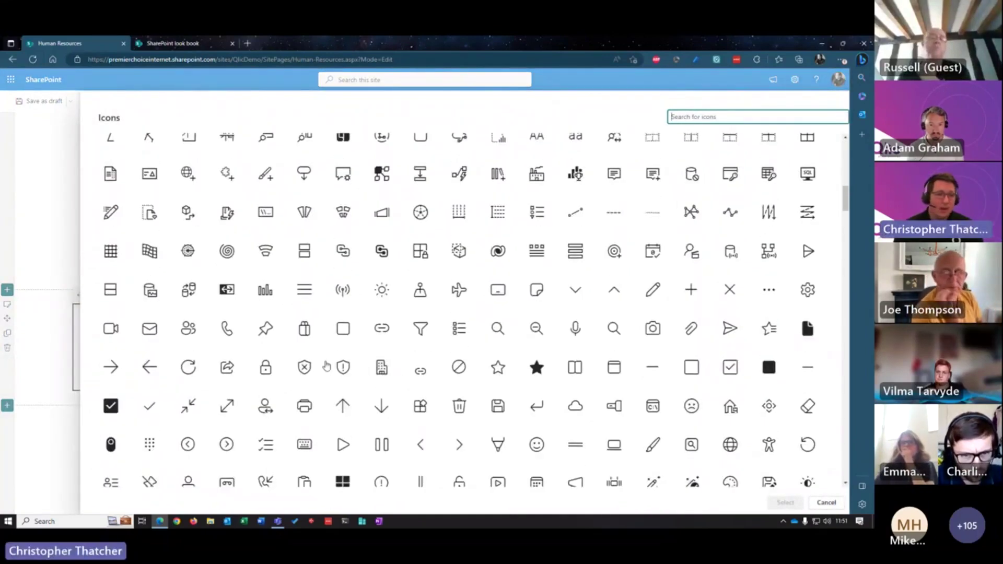
{"action": "scroll", "coordinate": [267, 351], "scroll_direction": "up", "scroll_amount": 10}
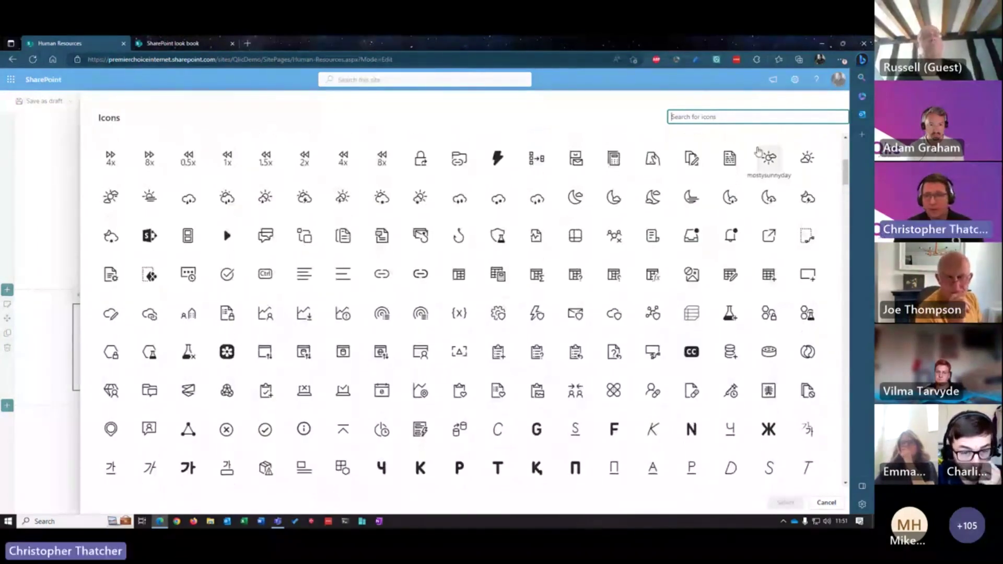
{"action": "type", "text": "docu"}
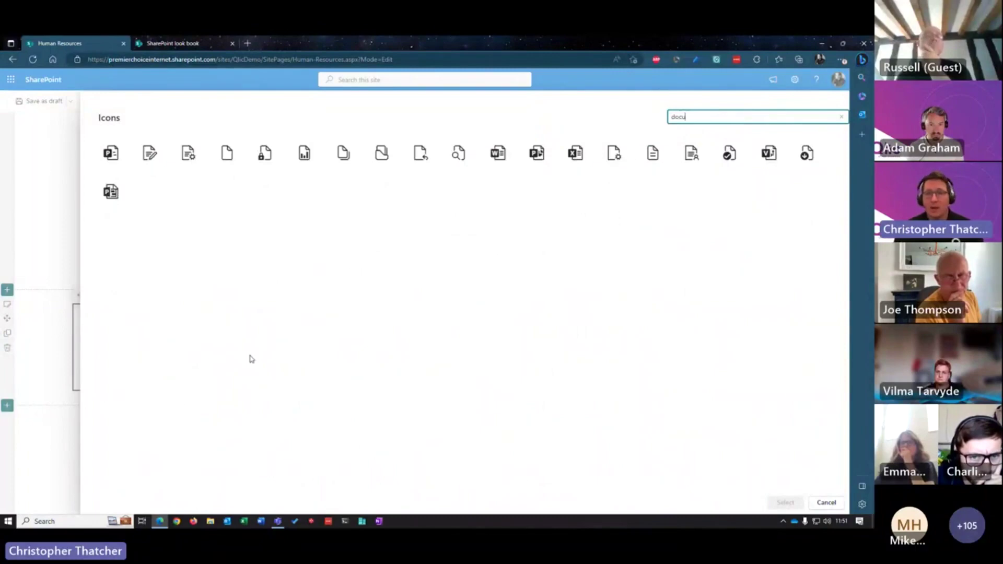
{"action": "left_click", "coordinate": [653, 152]}
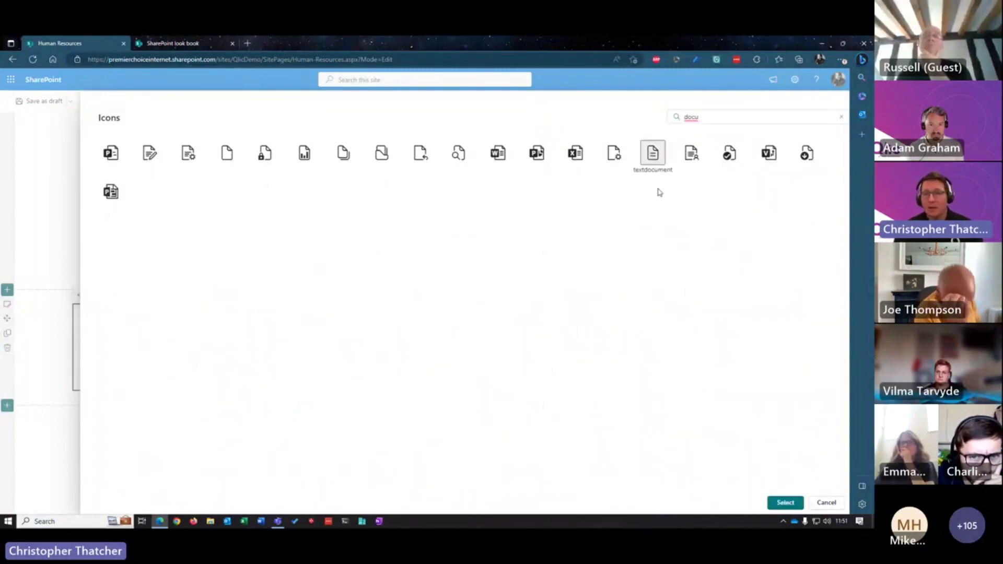
{"action": "left_click", "coordinate": [786, 503]}
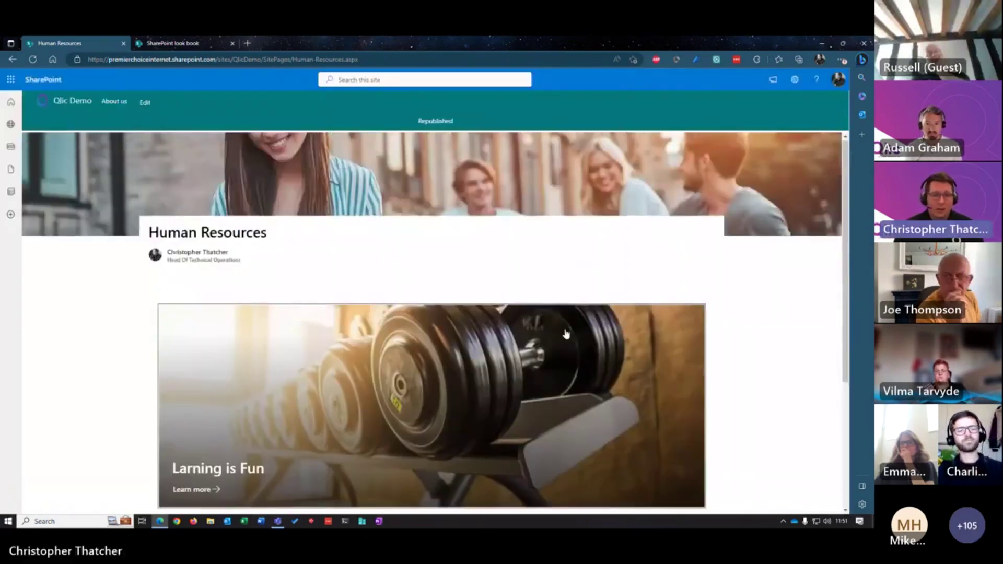
- Open the Human Resources General library from its quick link on the republished page and view the item types it can create
{"action": "scroll", "coordinate": [566, 334], "scroll_direction": "down", "scroll_amount": 3}
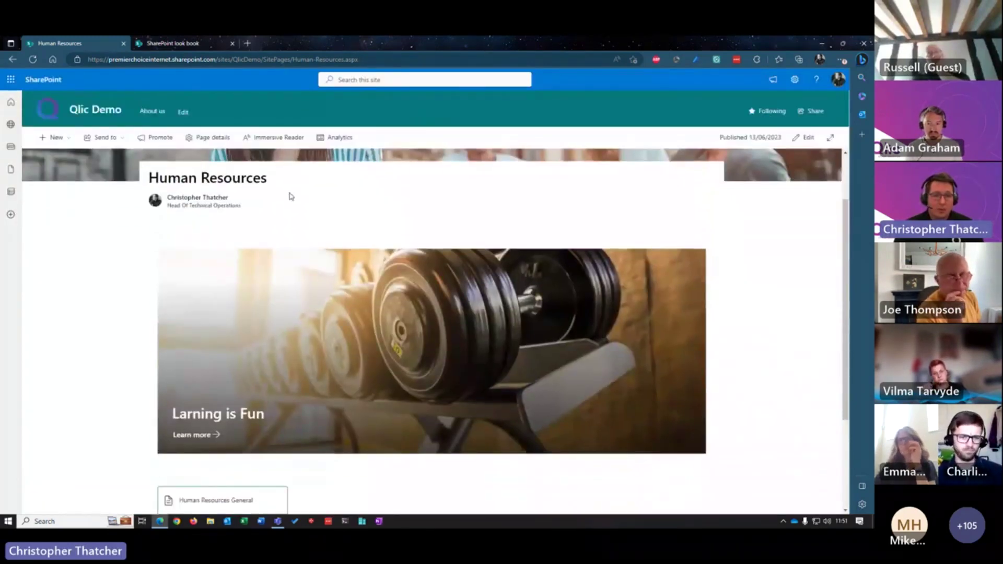
{"action": "scroll", "coordinate": [340, 370], "scroll_direction": "down", "scroll_amount": 3}
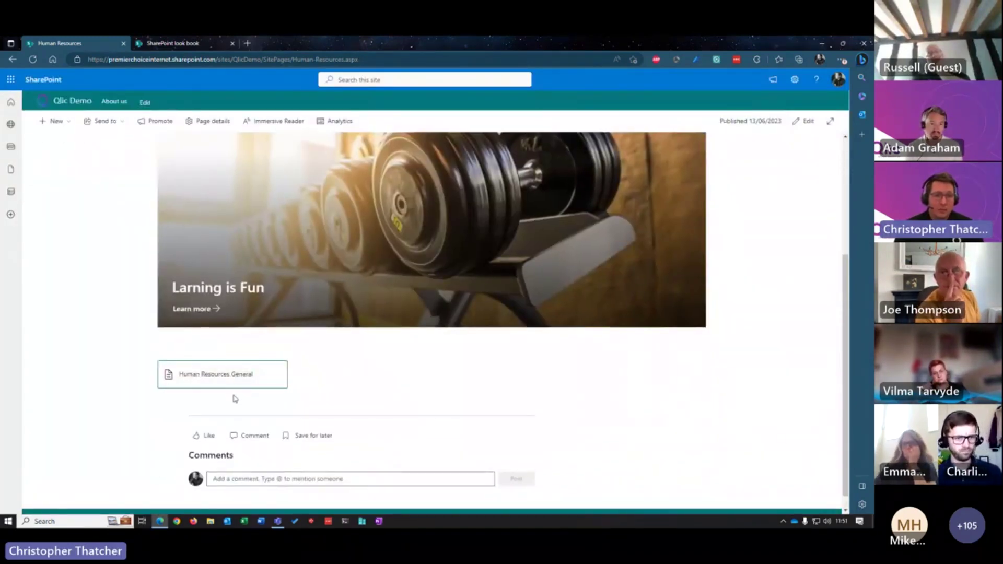
{"action": "left_click", "coordinate": [217, 374]}
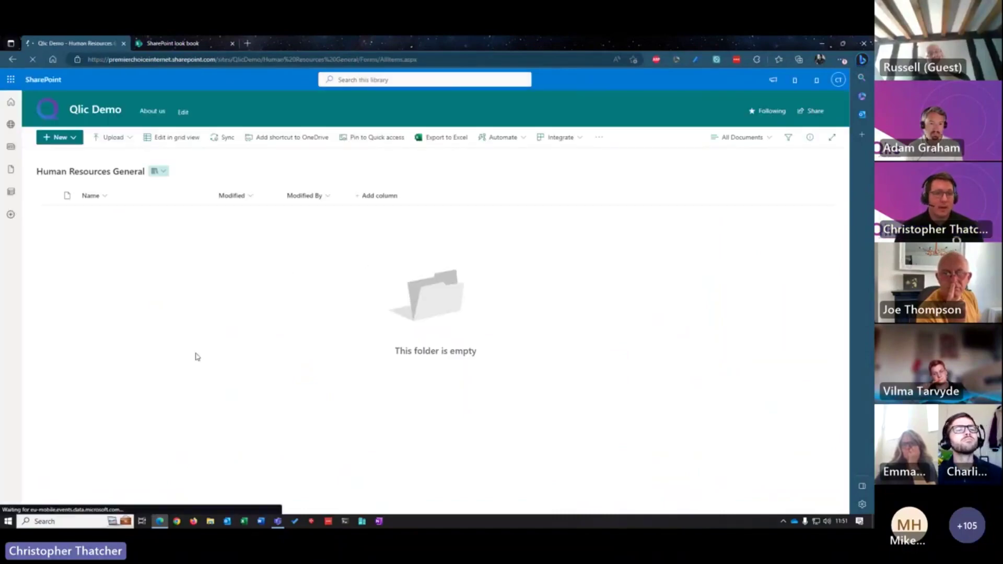
{"action": "left_click", "coordinate": [73, 138]}
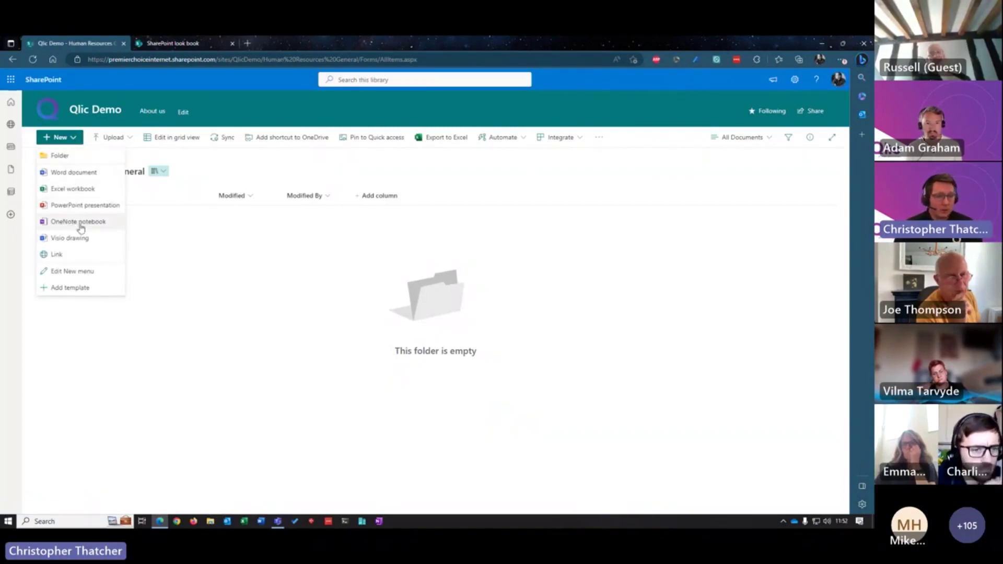
{"action": "left_click", "coordinate": [264, 362]}
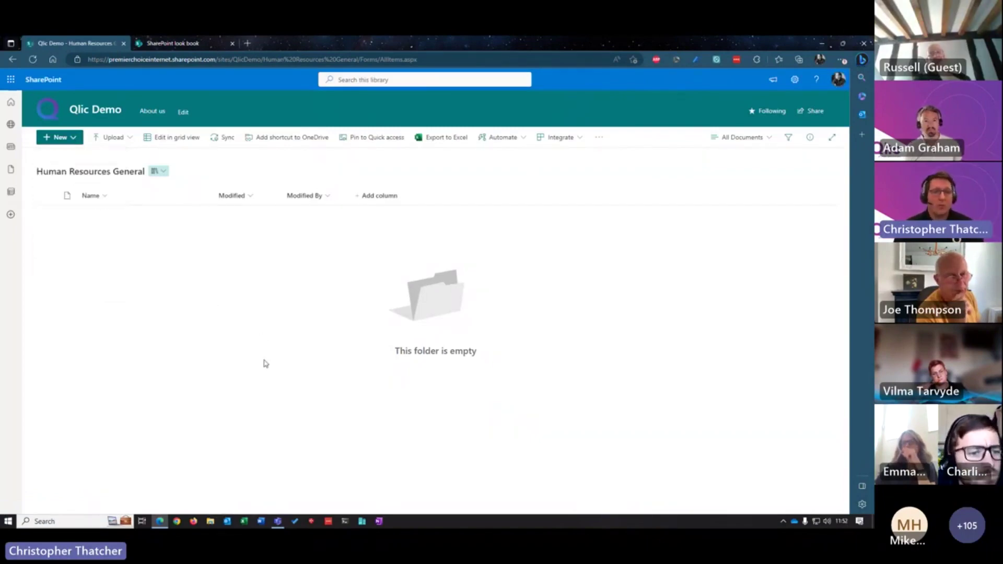
- Sync the Human Resources General library to the computer and create a folder named "temp" in the synced location
{"action": "left_click", "coordinate": [222, 139]}
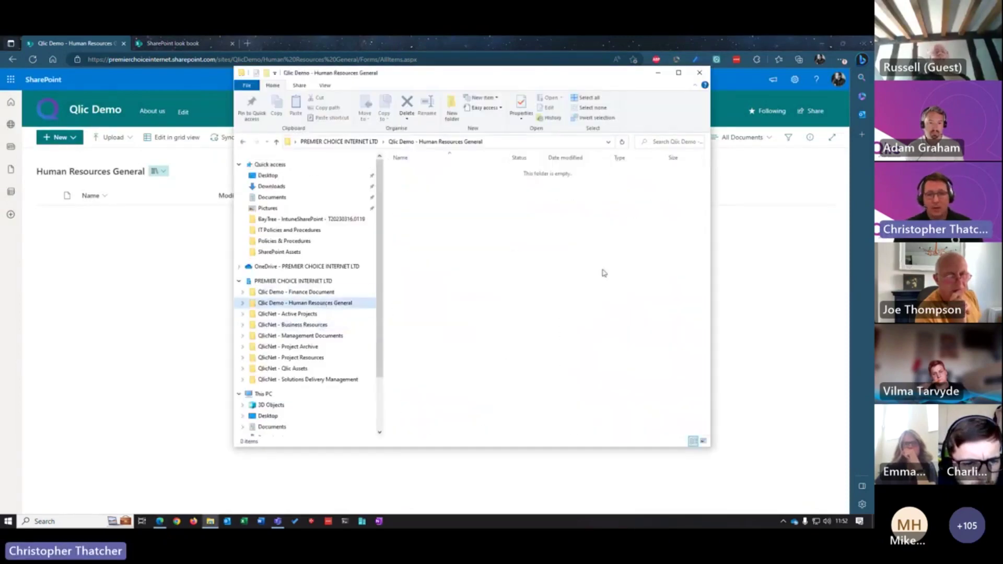
{"action": "right_click", "coordinate": [438, 224]}
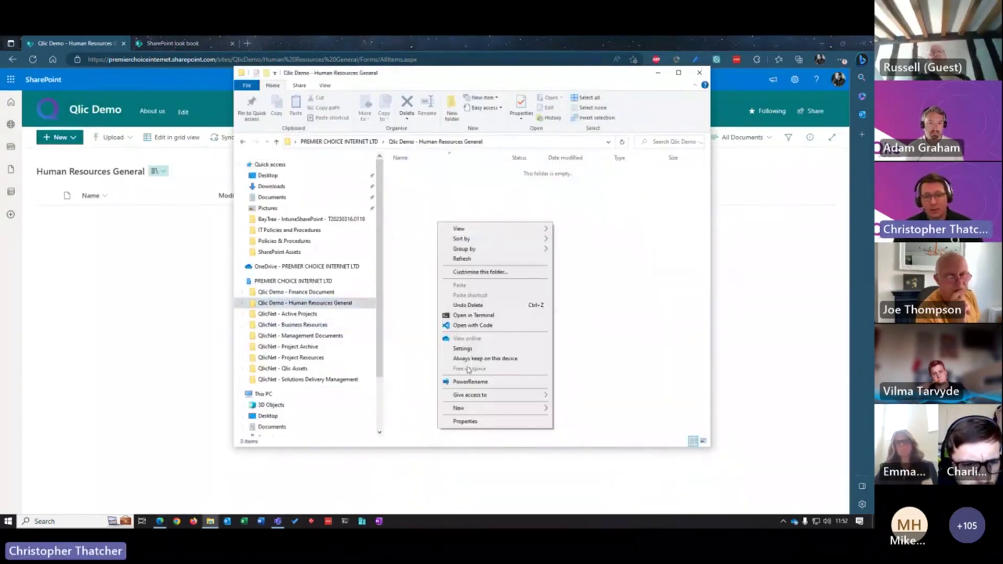
{"action": "mouse_move", "coordinate": [475, 408]}
{"action": "left_click", "coordinate": [580, 409]}
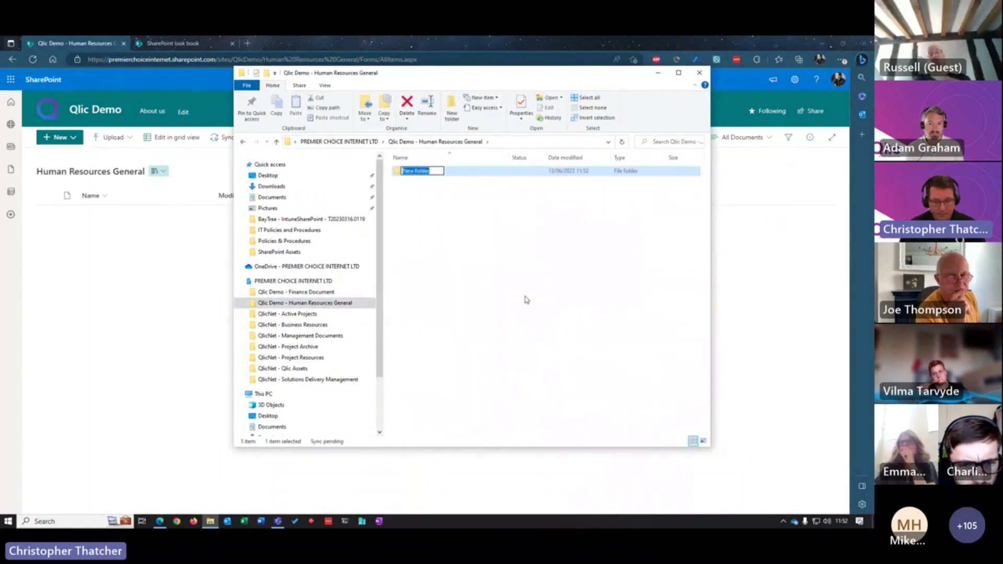
{"action": "type", "text": "temp"}
{"action": "key", "text": "Return"}
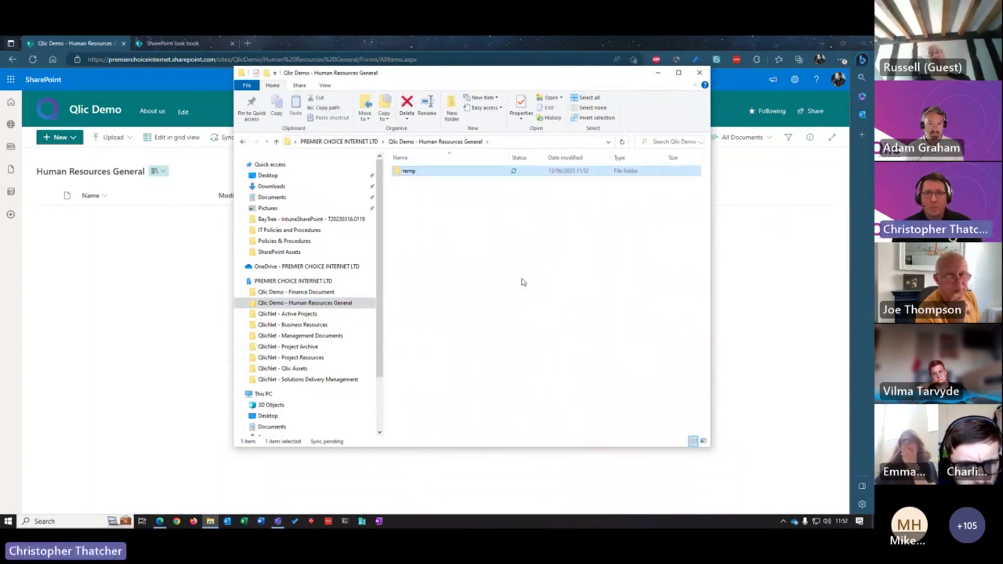
{"action": "left_click", "coordinate": [519, 267]}
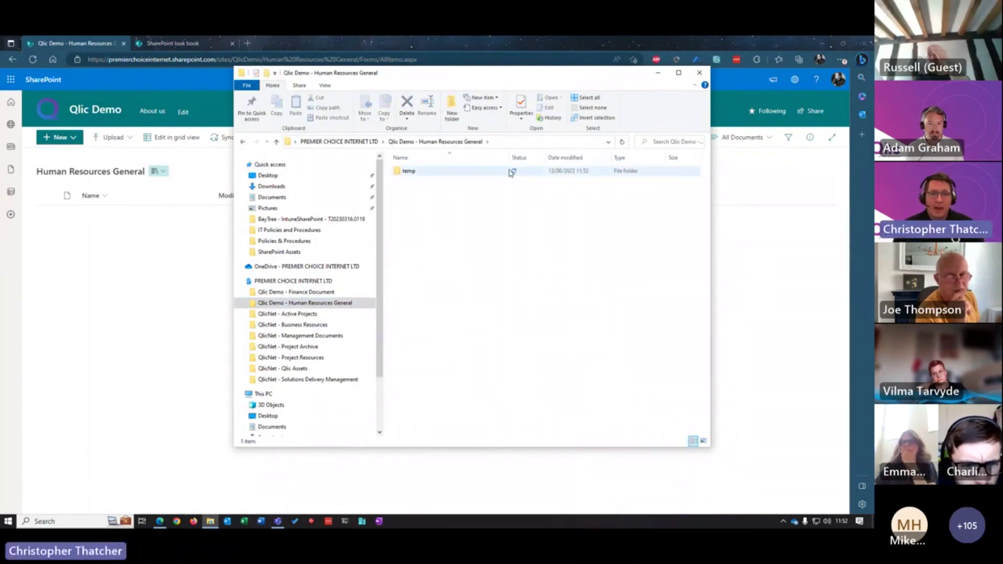
- Return to the Qlic Demo home page in the browser and check the temp folder's sync status in File Explorer
{"action": "left_click", "coordinate": [162, 331]}
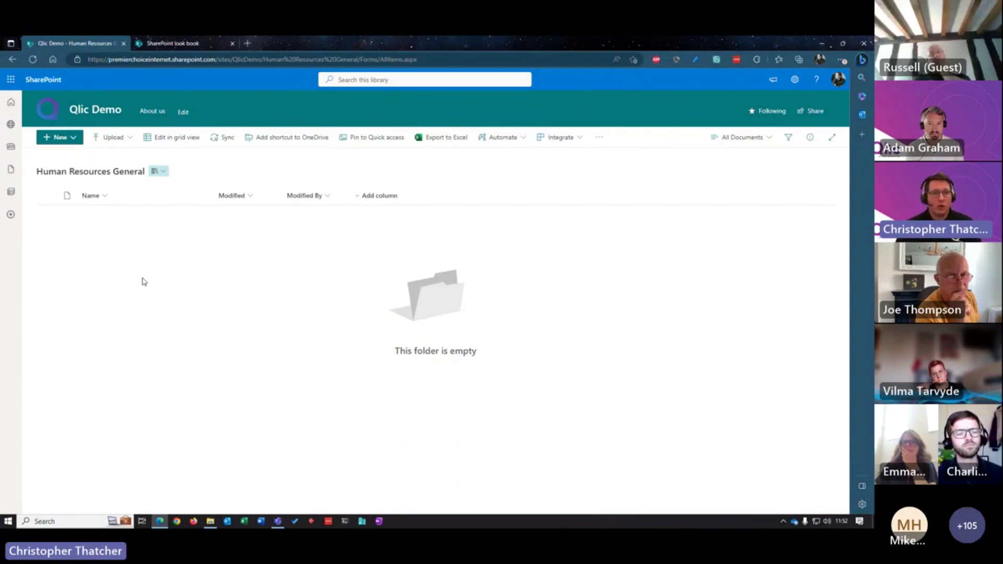
{"action": "left_click", "coordinate": [105, 110]}
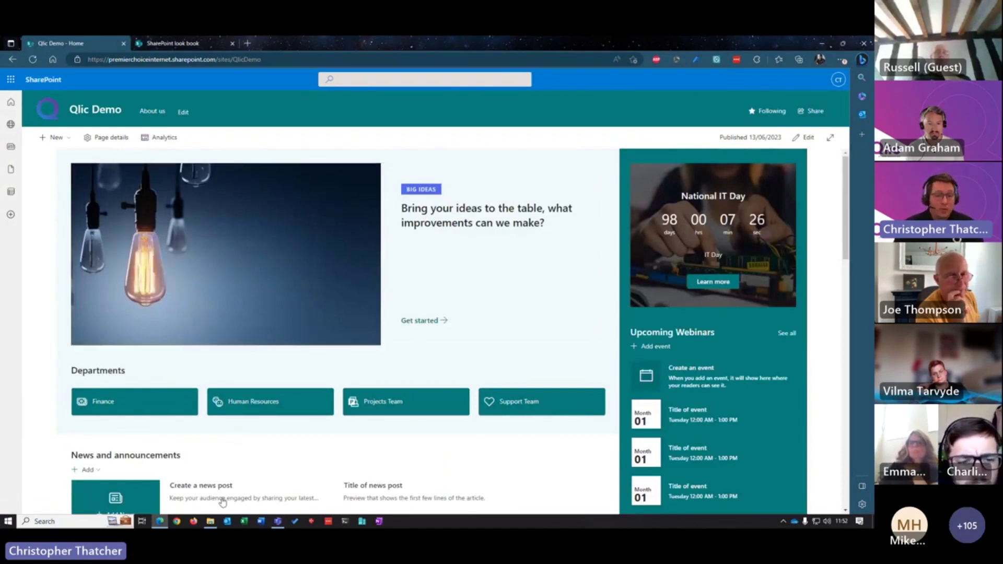
{"action": "left_click", "coordinate": [210, 523]}
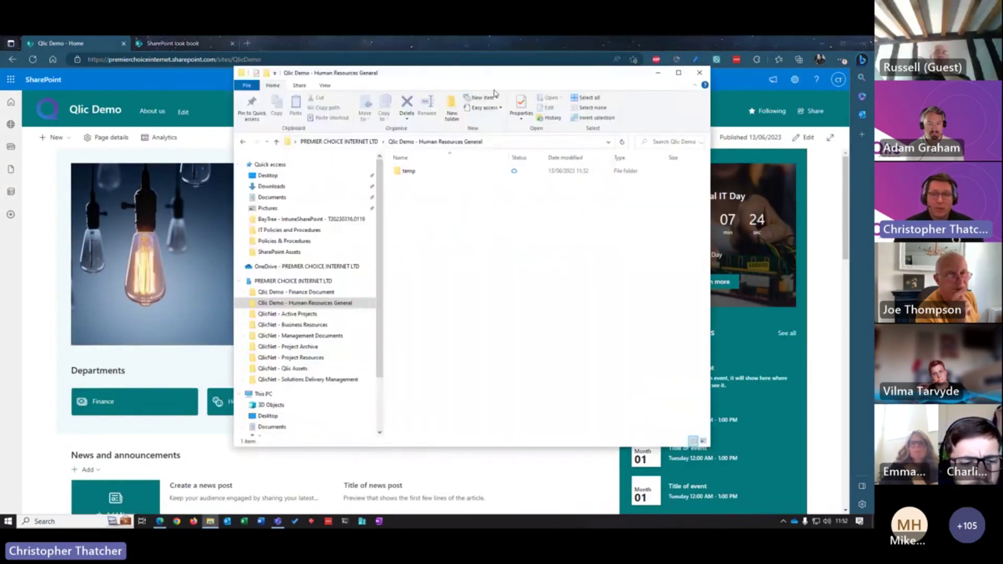
{"action": "left_click_drag", "start_coordinate": [471, 73], "coordinate": [462, 90]}
{"action": "left_click", "coordinate": [650, 90]}
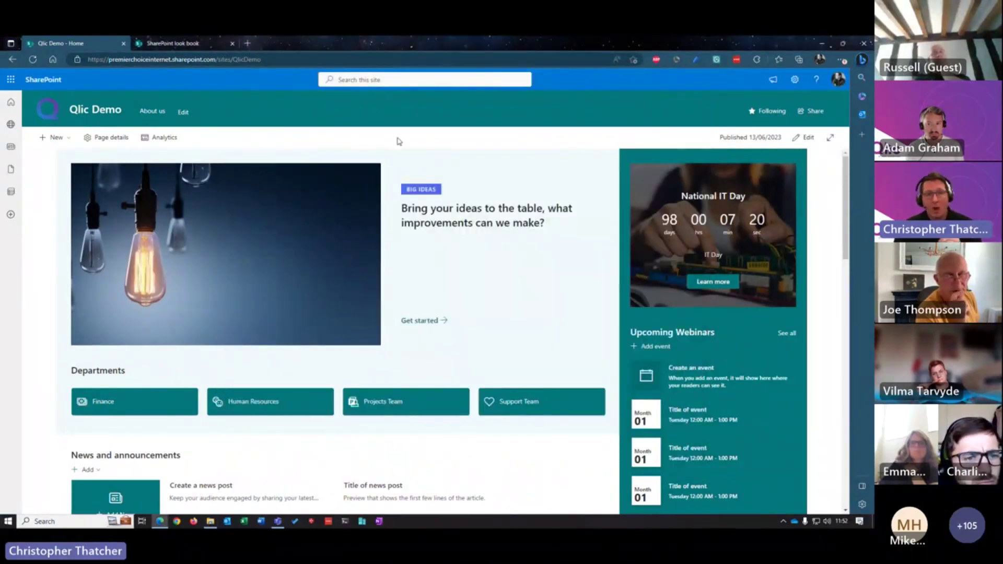
- Switch to Microsoft Teams and view the SharePoint site embedded in the Qlic Demo team's General channel
{"action": "left_click", "coordinate": [279, 522]}
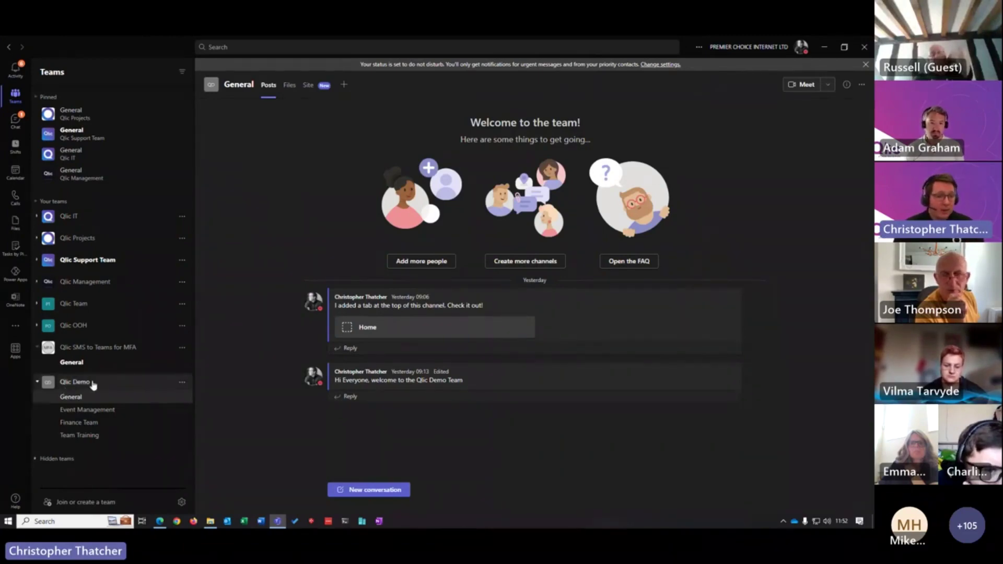
{"action": "left_click", "coordinate": [308, 86]}
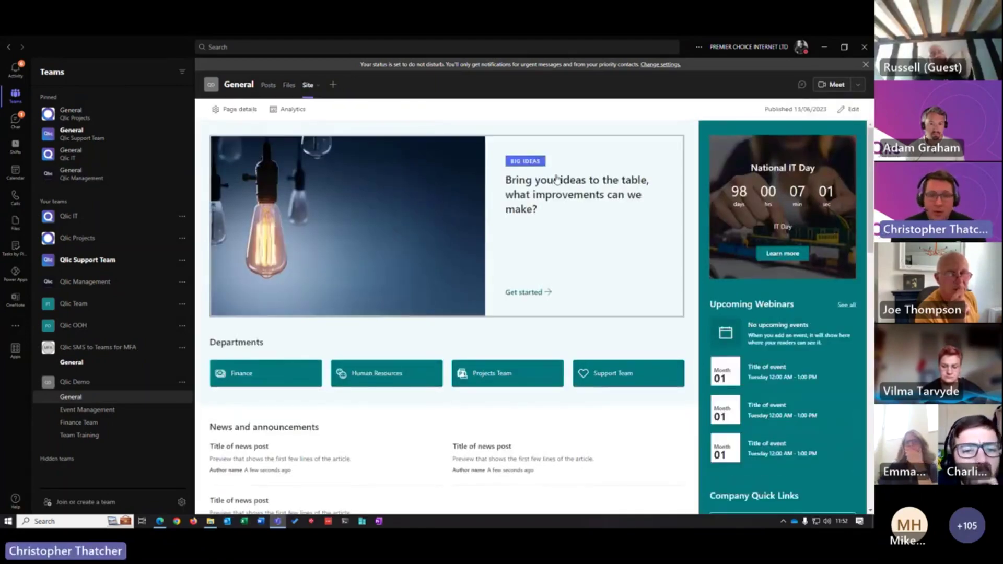
{"action": "scroll", "coordinate": [564, 240], "scroll_direction": "down", "scroll_amount": 10}
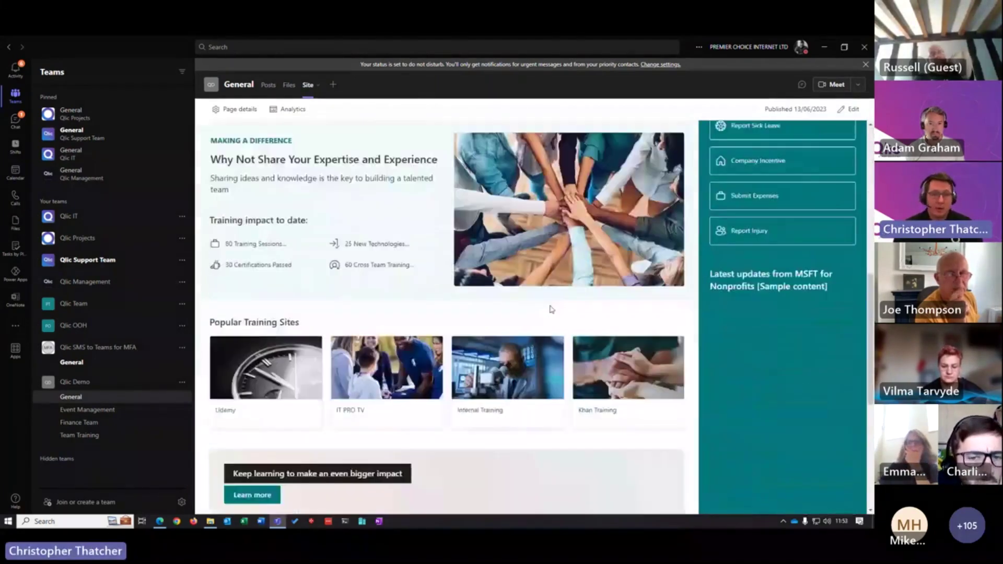
{"action": "scroll", "coordinate": [551, 309], "scroll_direction": "up", "scroll_amount": 10}
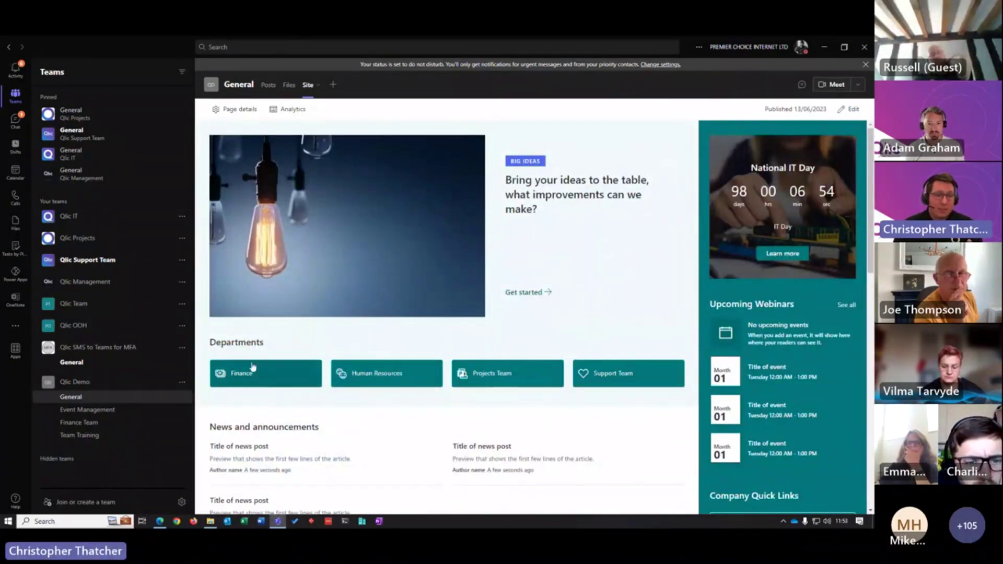
- Open the Finance Team channel, copy the Finance Department page's address from SharePoint in the browser, and return to Teams
{"action": "left_click", "coordinate": [80, 423]}
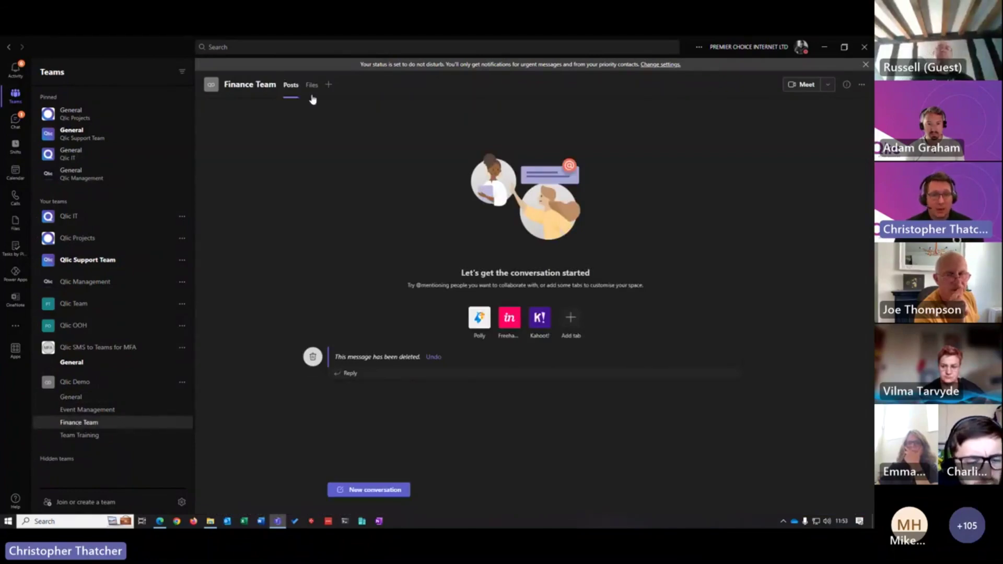
{"action": "left_click", "coordinate": [178, 522]}
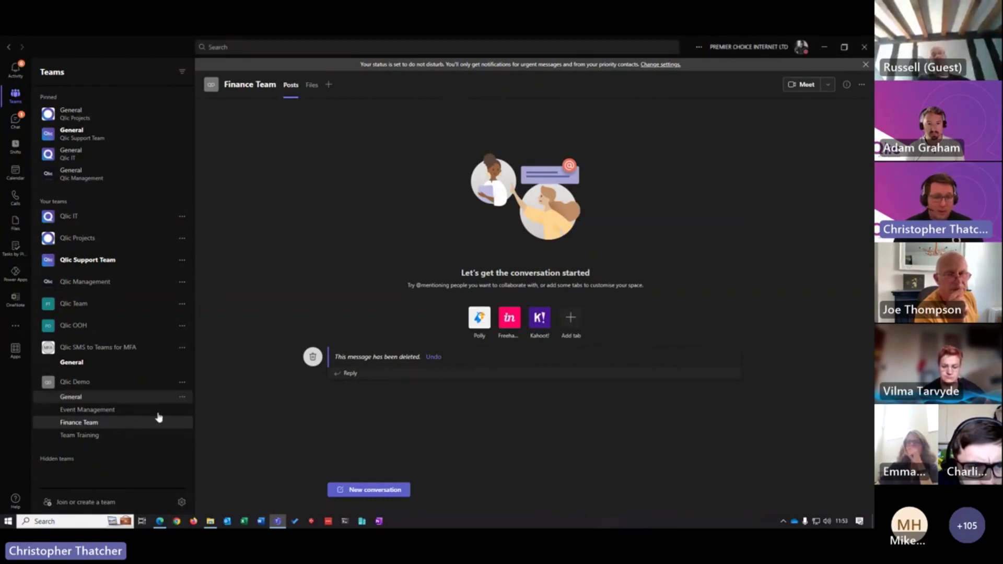
{"action": "left_click", "coordinate": [160, 520]}
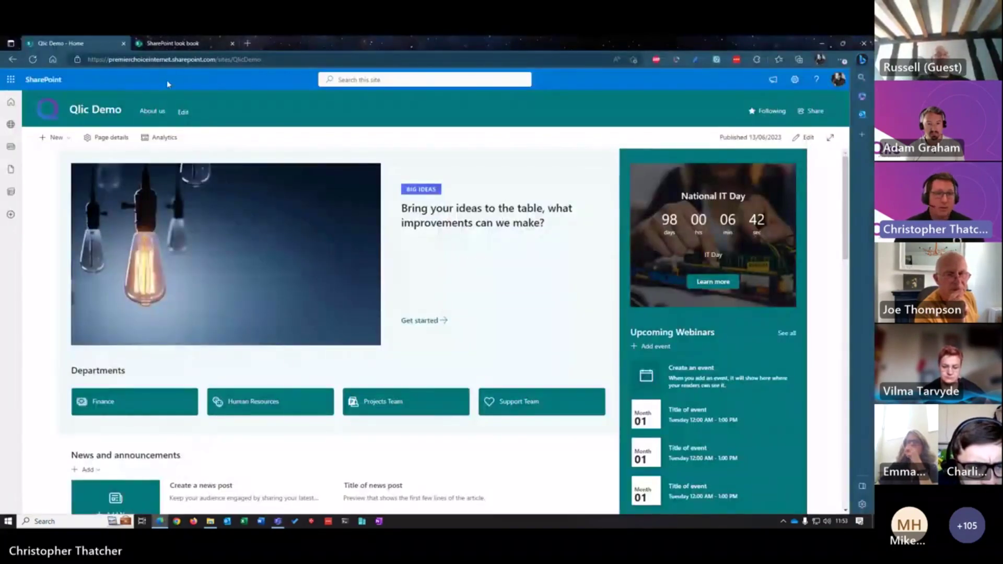
{"action": "left_click", "coordinate": [137, 401]}
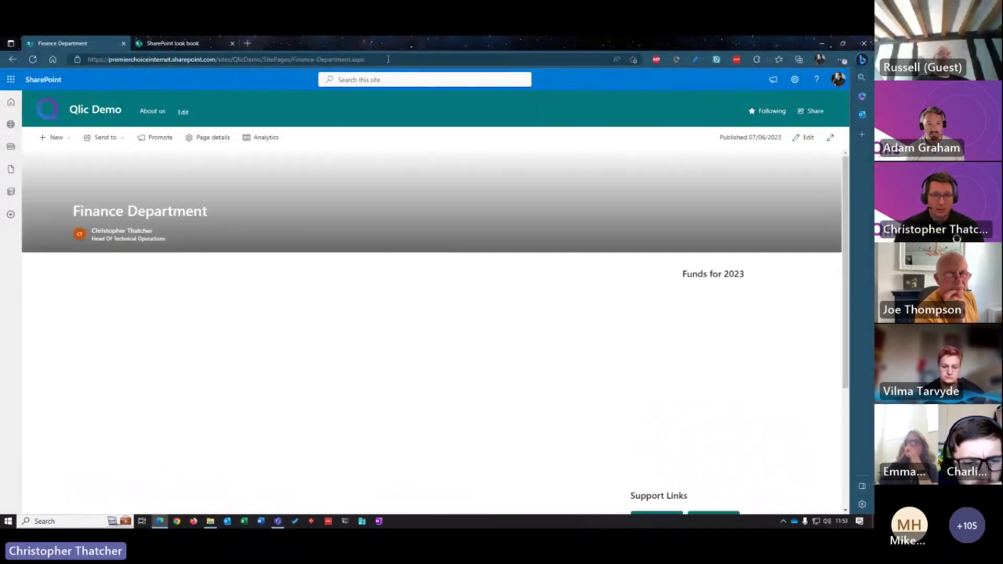
{"action": "left_click", "coordinate": [390, 59]}
{"action": "key", "text": "ctrl+c"}
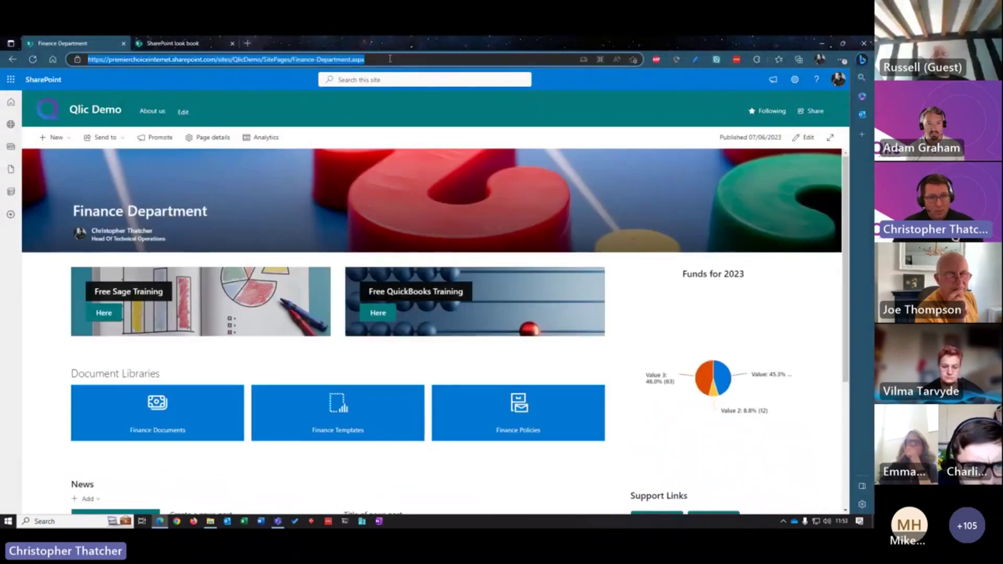
{"action": "key", "text": "alt+Tab"}
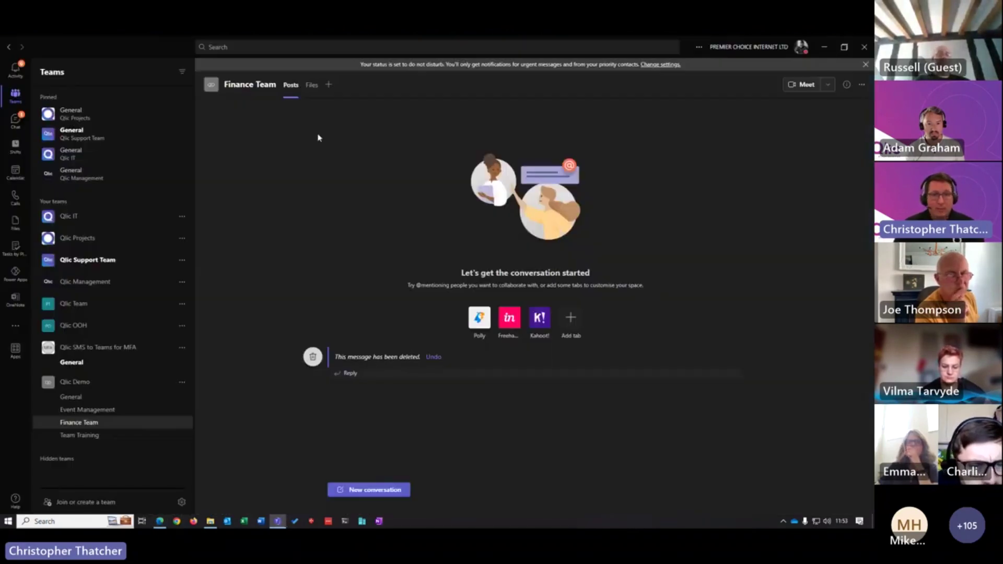
- Add a SharePoint tab to the Finance Team channel from any SharePoint site, using the copied Finance Department page link, and look over the page
{"action": "left_click", "coordinate": [328, 85]}
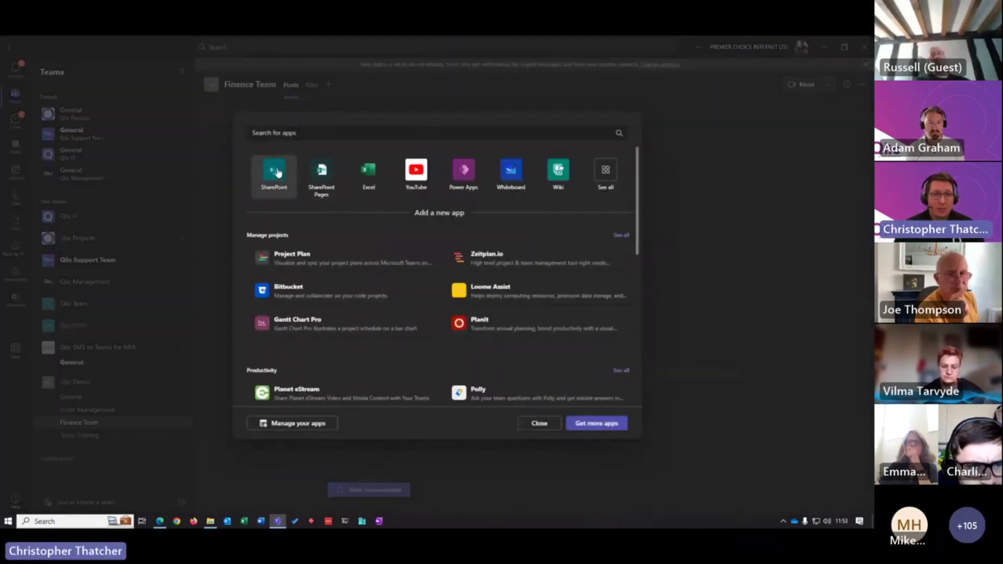
{"action": "key", "text": "Escape"}
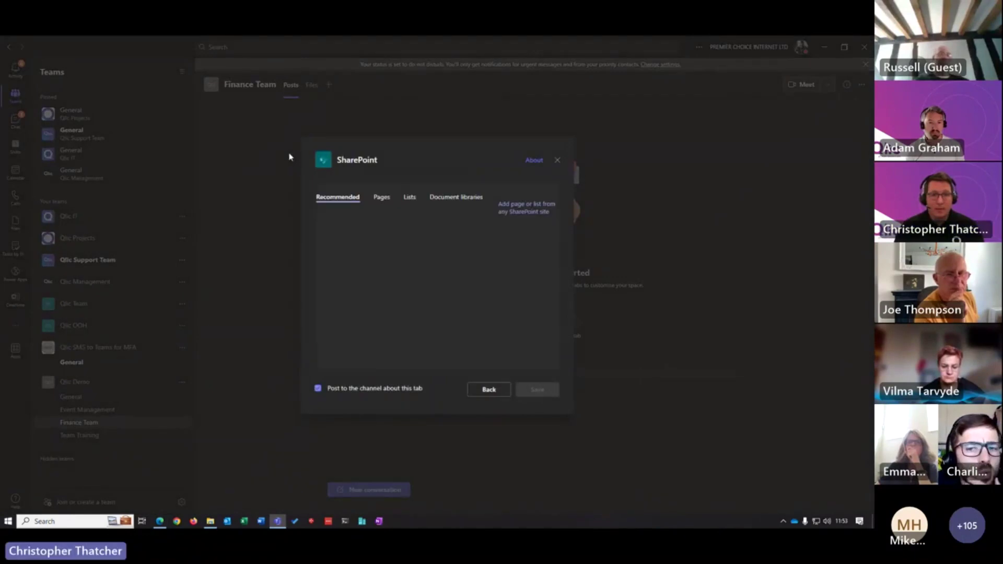
{"action": "left_click", "coordinate": [377, 202]}
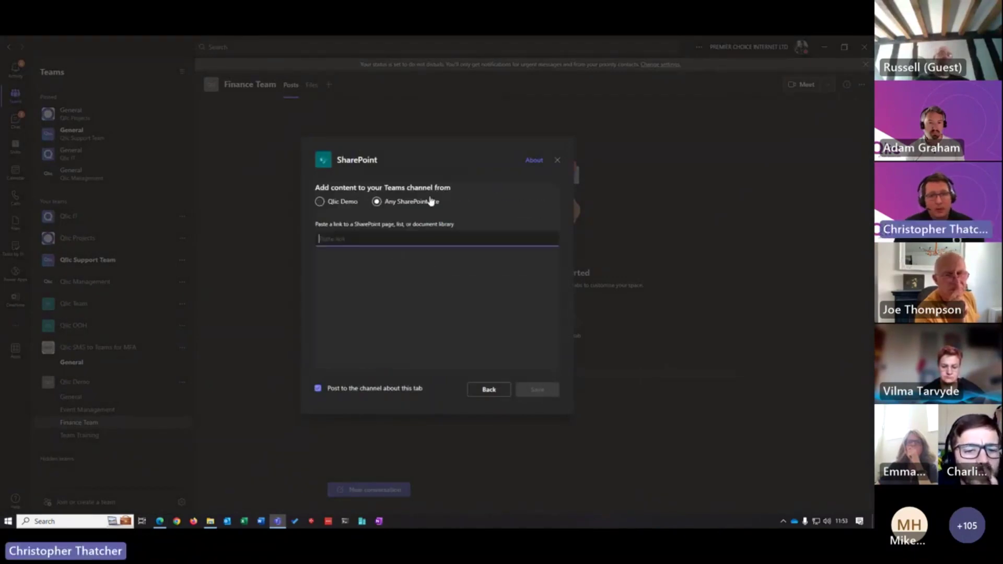
{"action": "key", "text": "ctrl+v"}
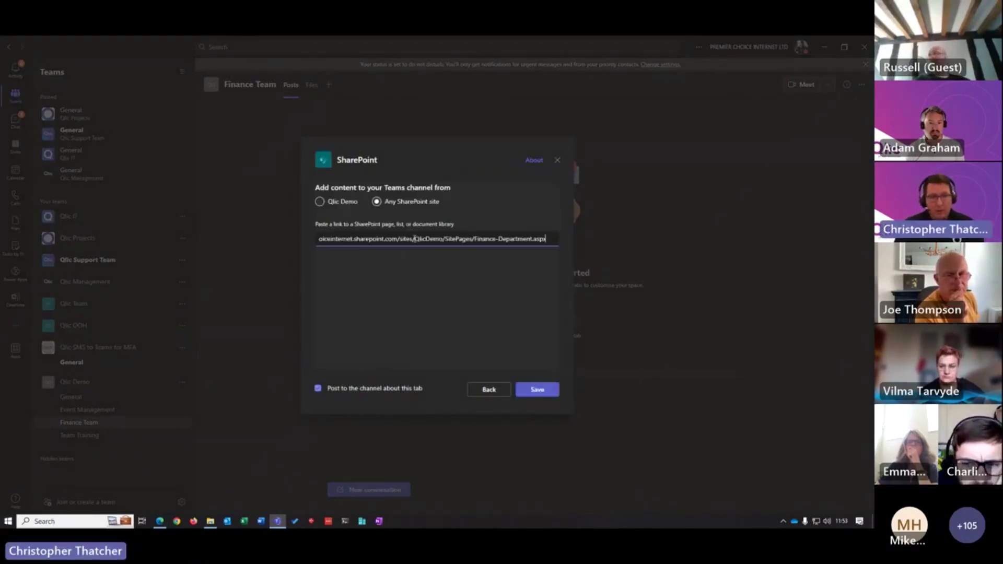
{"action": "left_click", "coordinate": [536, 390]}
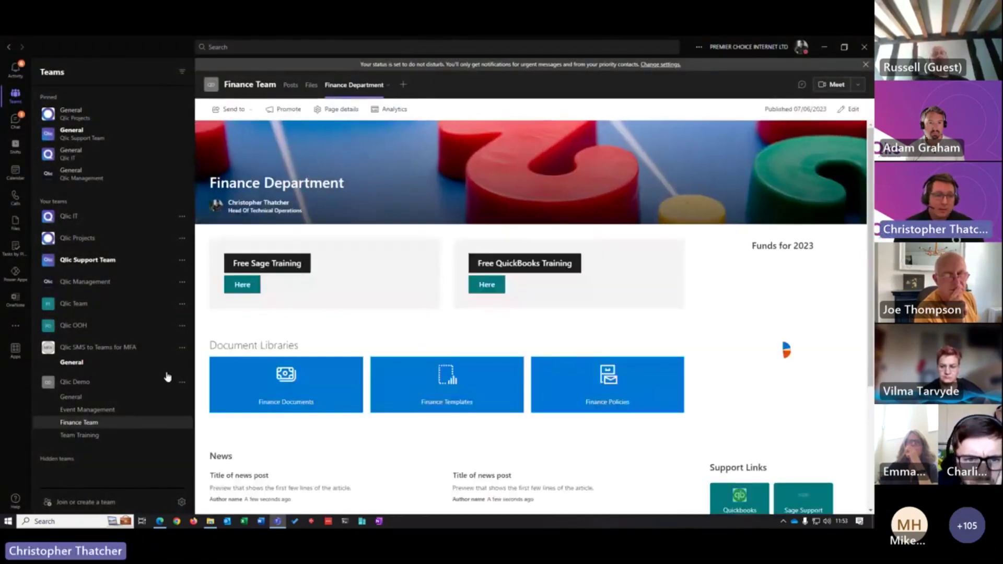
{"action": "scroll", "coordinate": [522, 339], "scroll_direction": "down", "scroll_amount": 3}
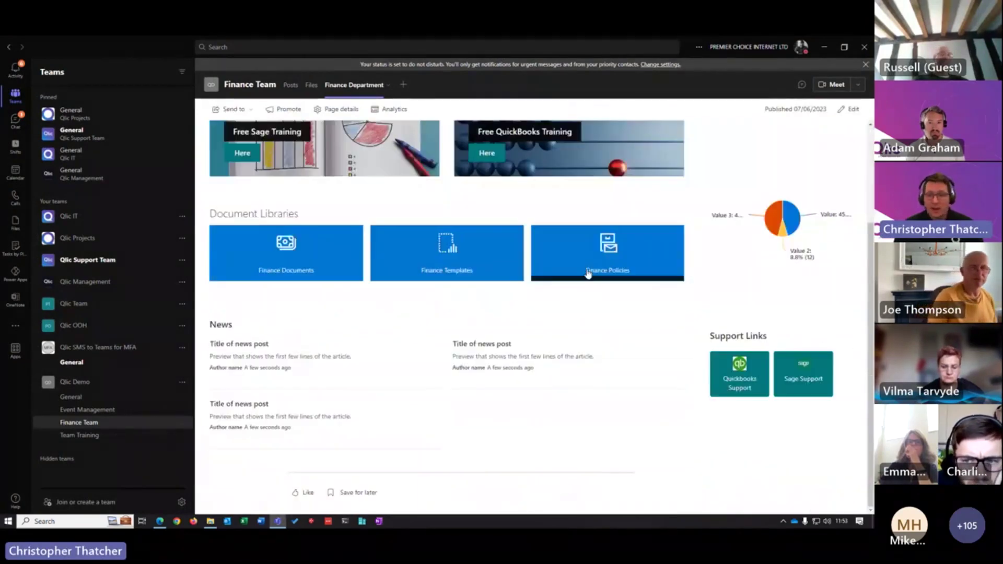
{"action": "scroll", "coordinate": [550, 322], "scroll_direction": "up", "scroll_amount": 3}
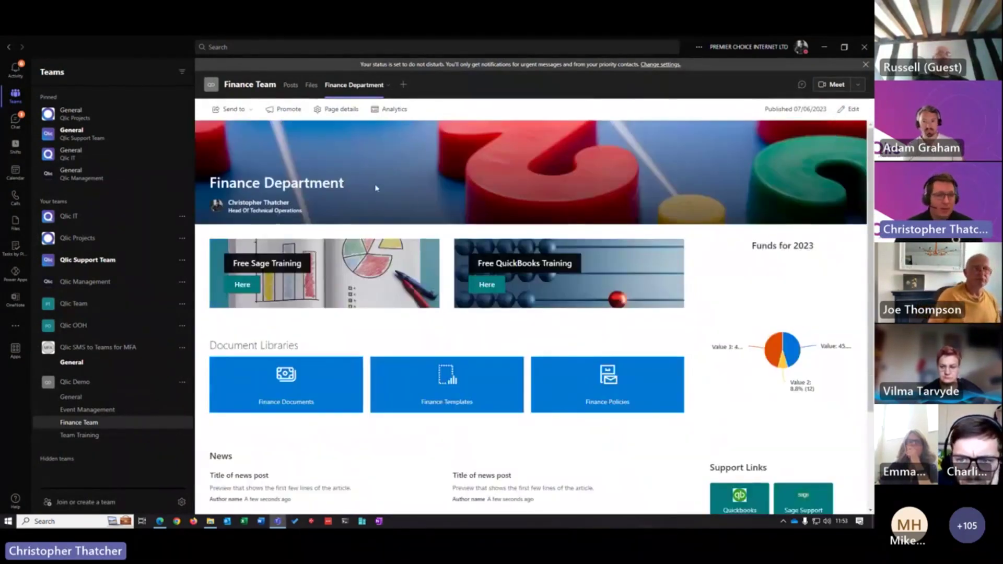